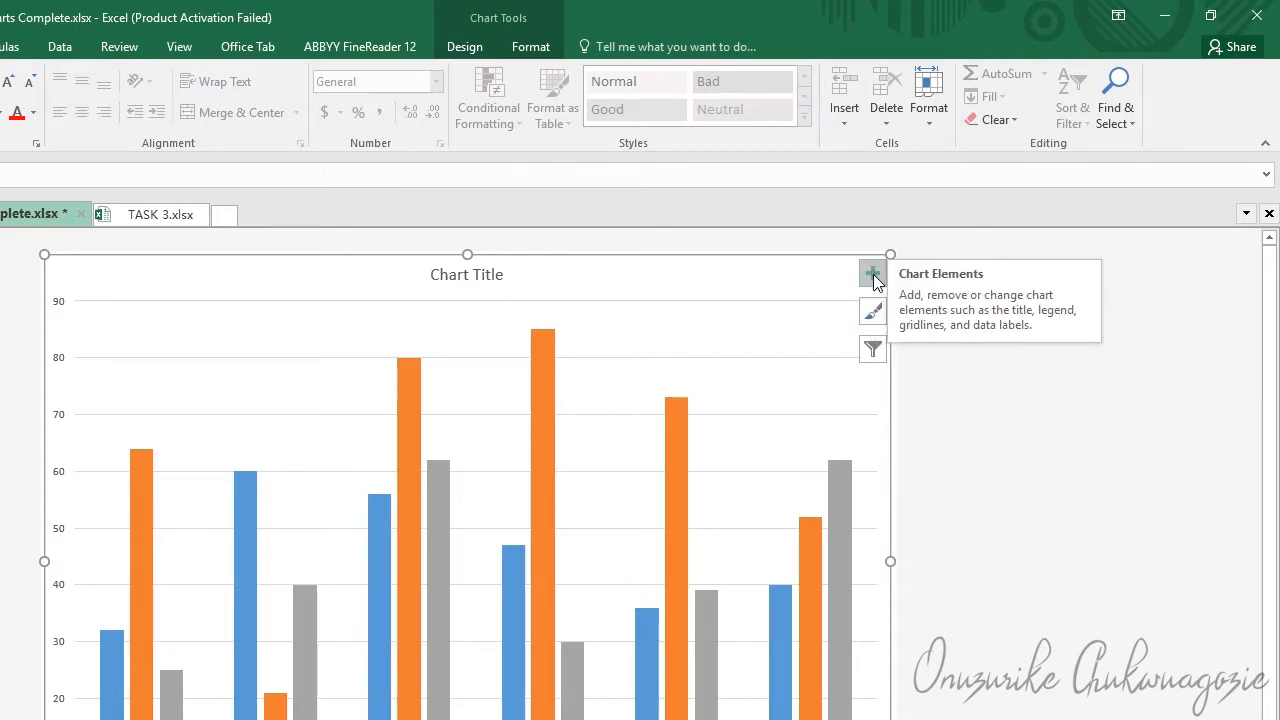
Step: Add data labels to the column chart's bars and open the chart area's formatting options
{"action": "left_click", "coordinate": [873, 277]}
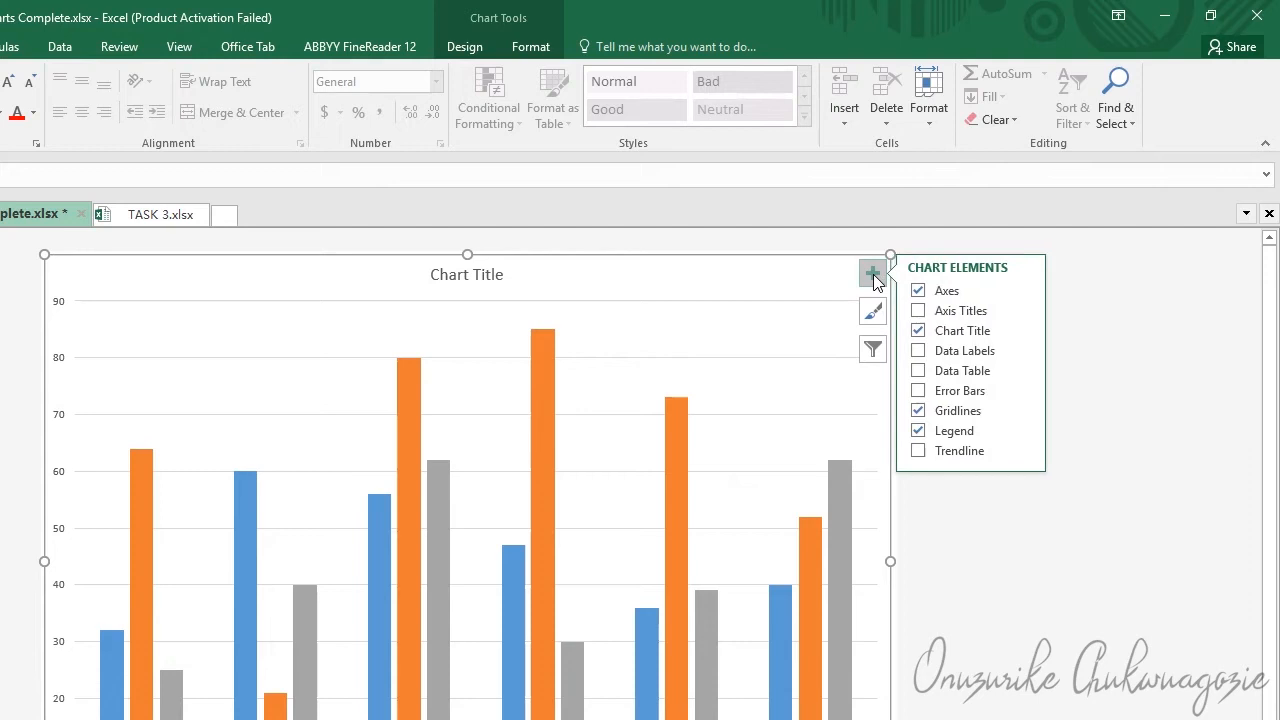
{"action": "left_click", "coordinate": [919, 311]}
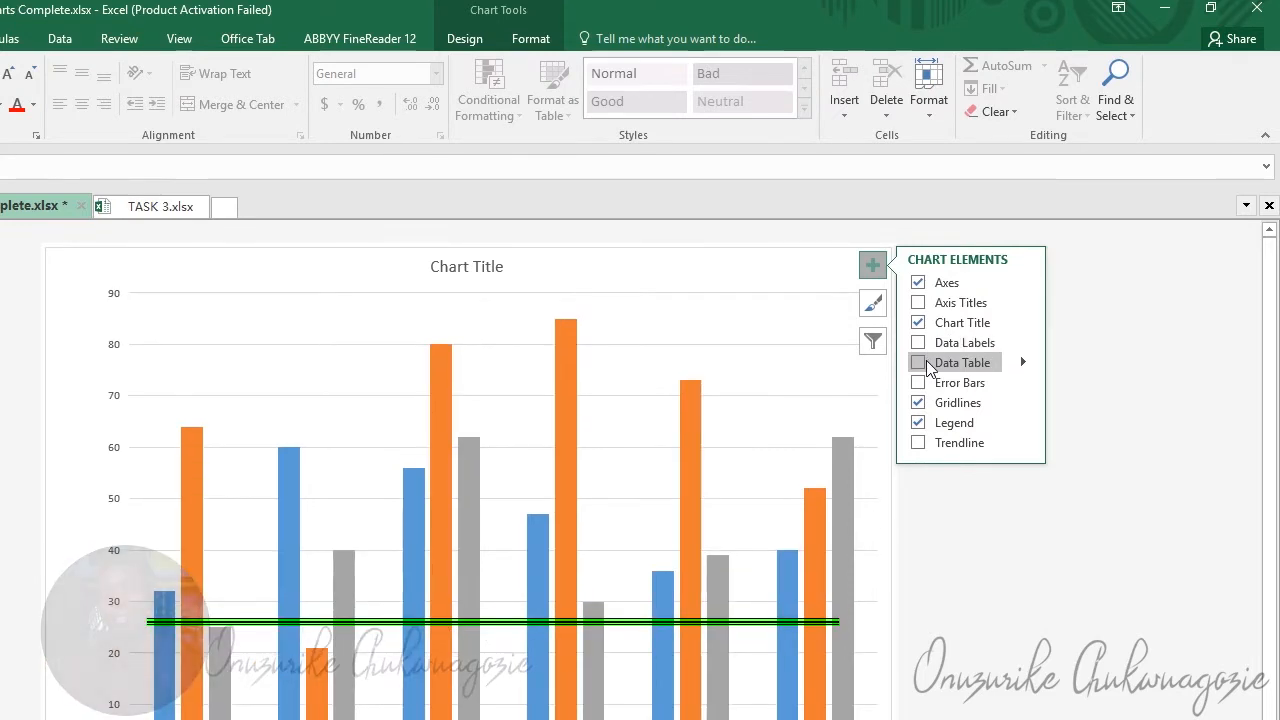
{"action": "left_click", "coordinate": [922, 344]}
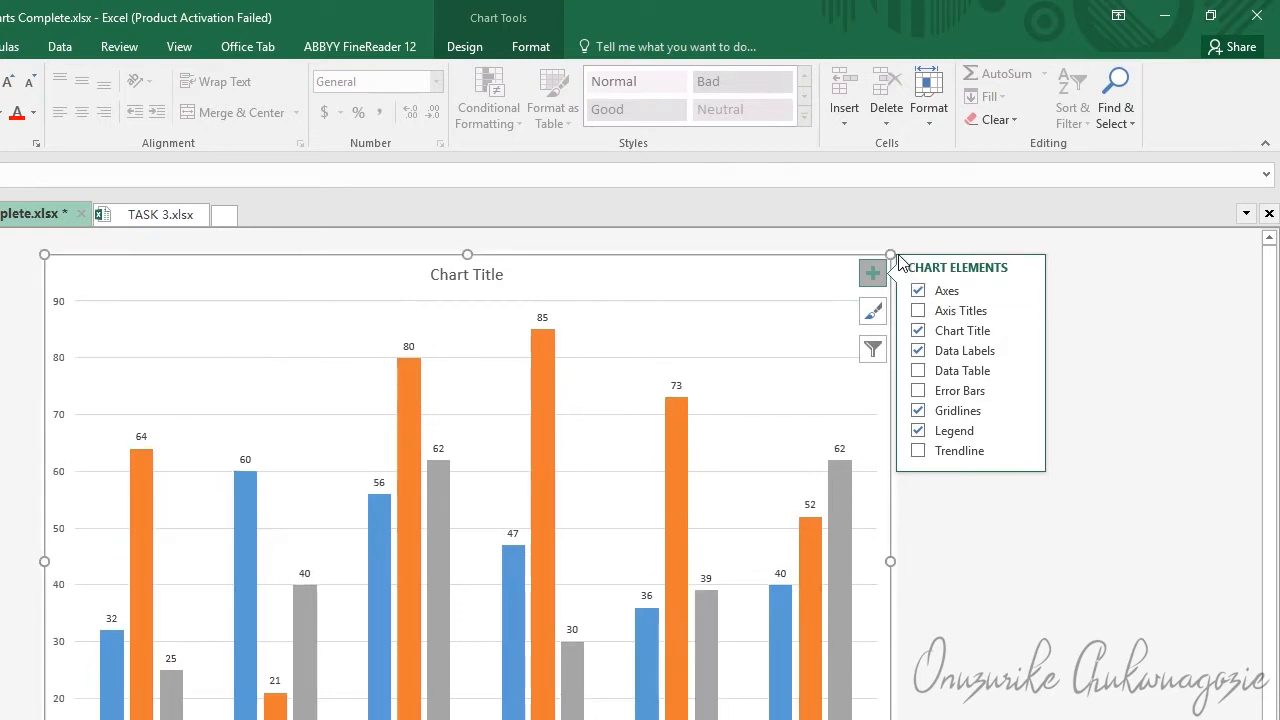
{"action": "double_click", "coordinate": [805, 258]}
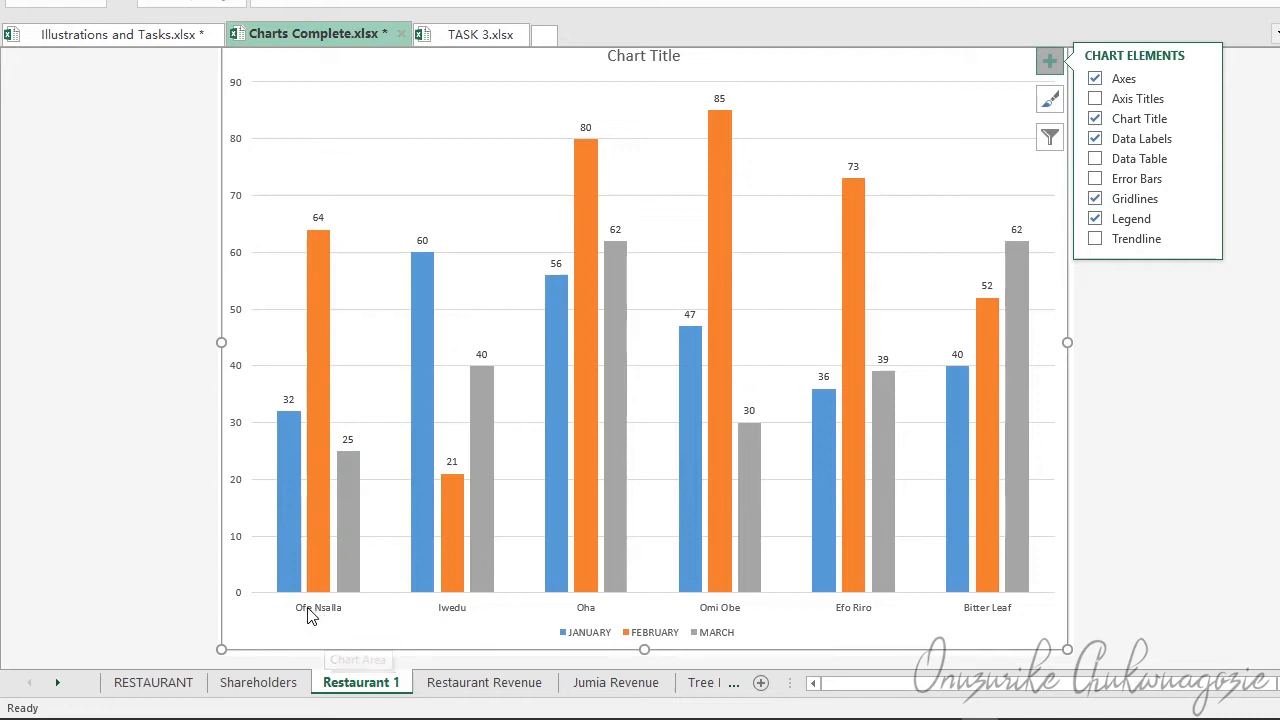
Step: Swap the column chart's rows and columns so the months form the horizontal axis categories and the soups become the series
{"action": "mouse_move", "coordinate": [278, 556]}
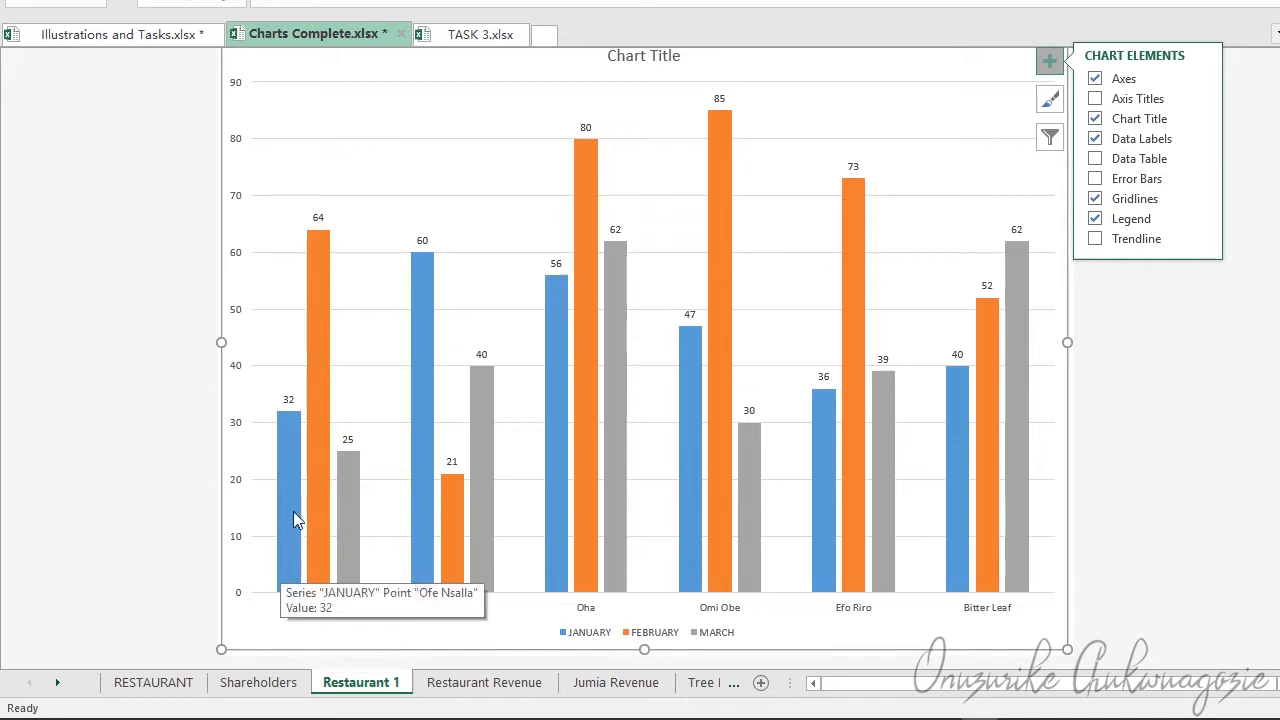
{"action": "mouse_move", "coordinate": [313, 343]}
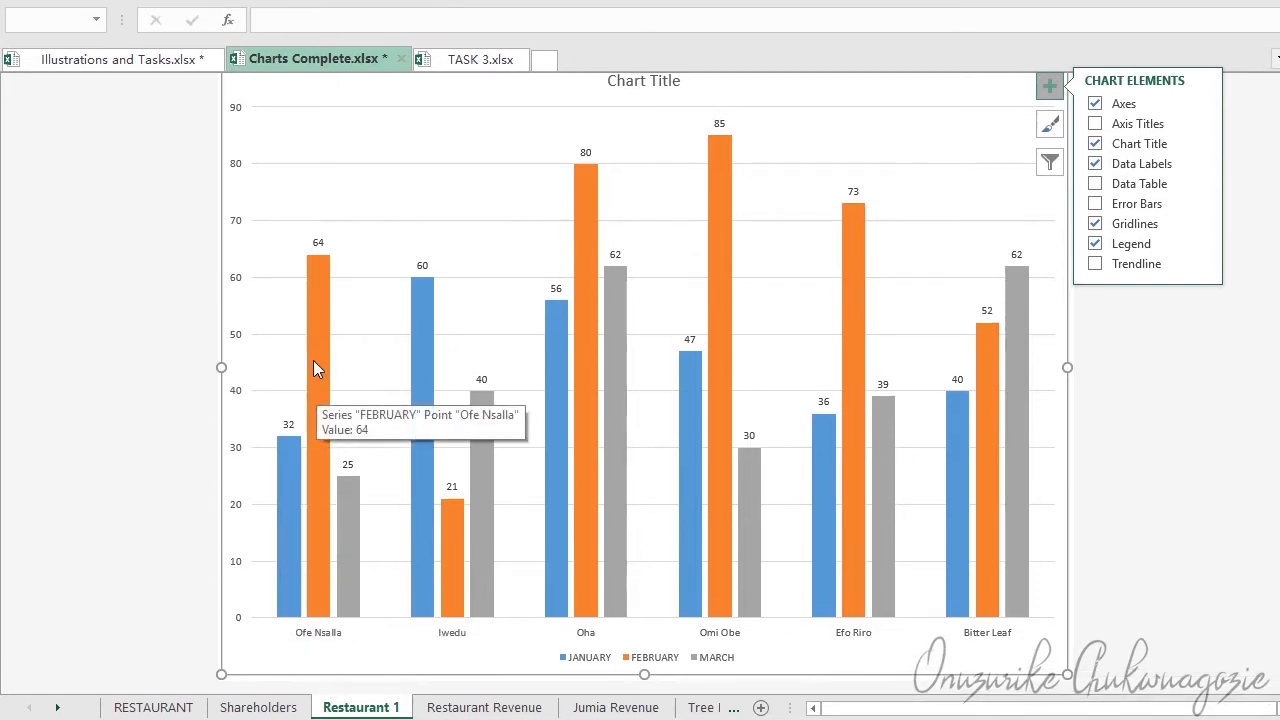
{"action": "mouse_move", "coordinate": [352, 493]}
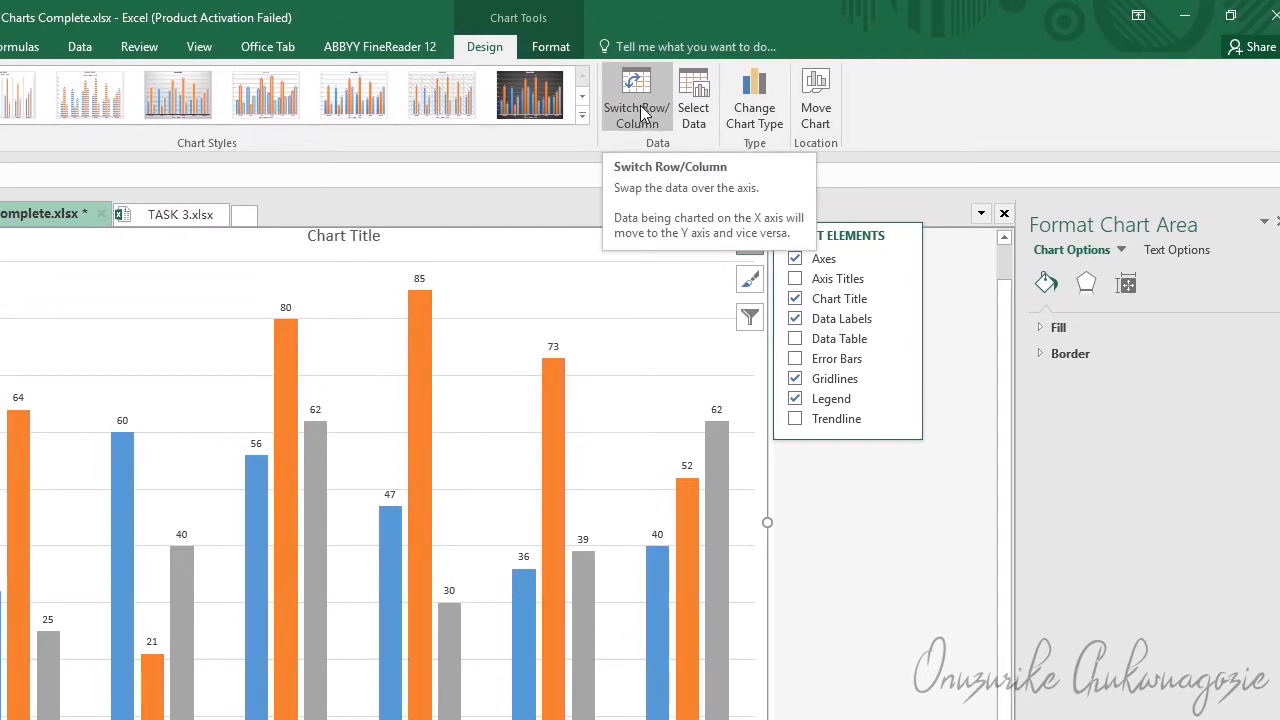
{"action": "left_click", "coordinate": [640, 113]}
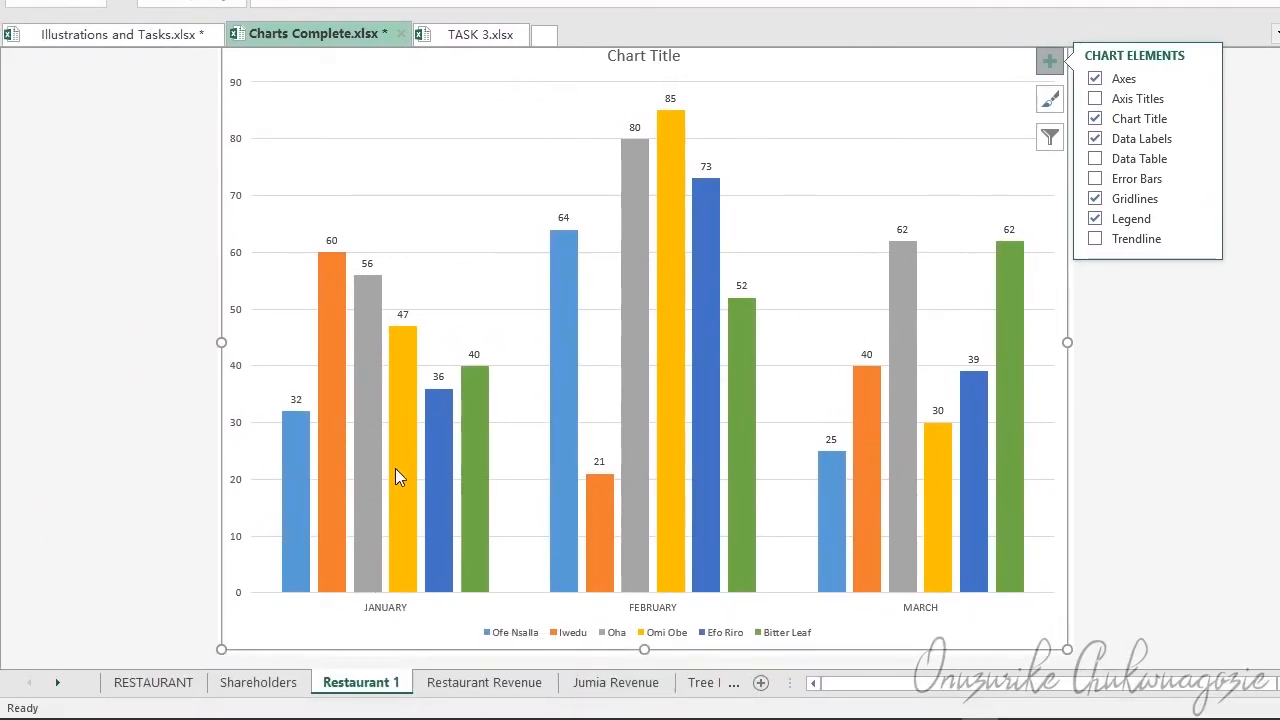
{"action": "mouse_move", "coordinate": [473, 441]}
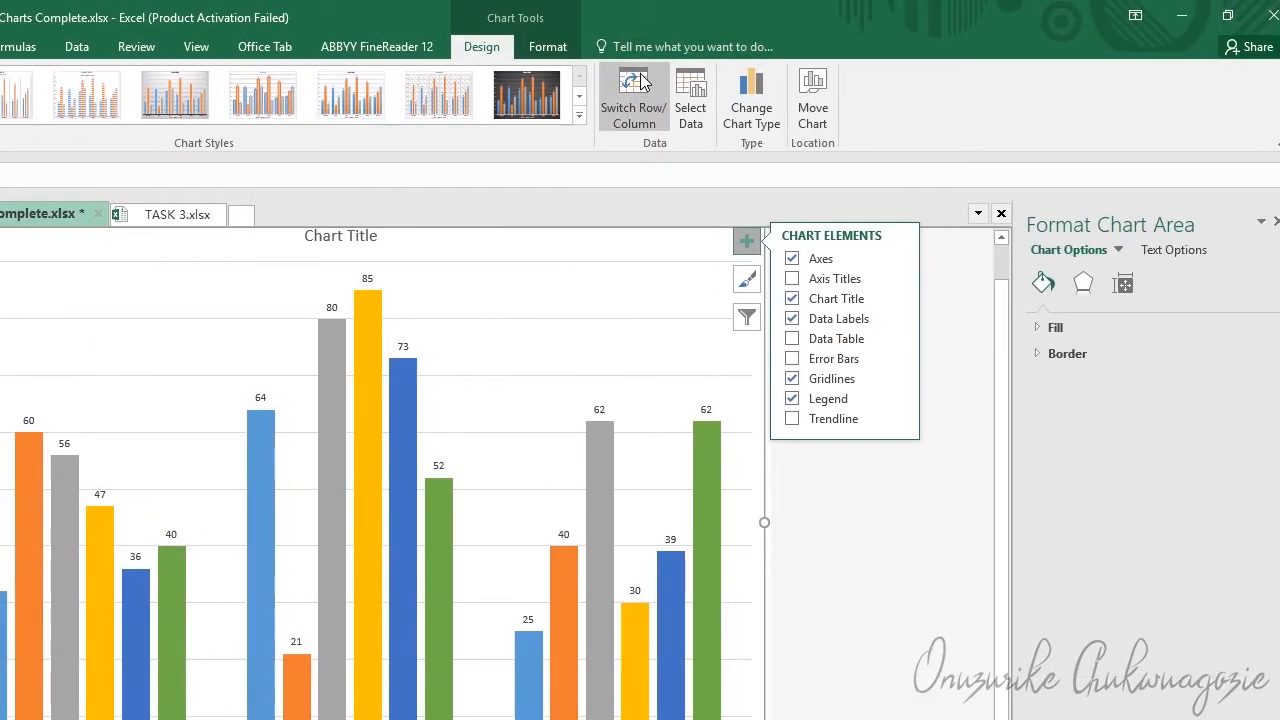
{"action": "left_click", "coordinate": [640, 84]}
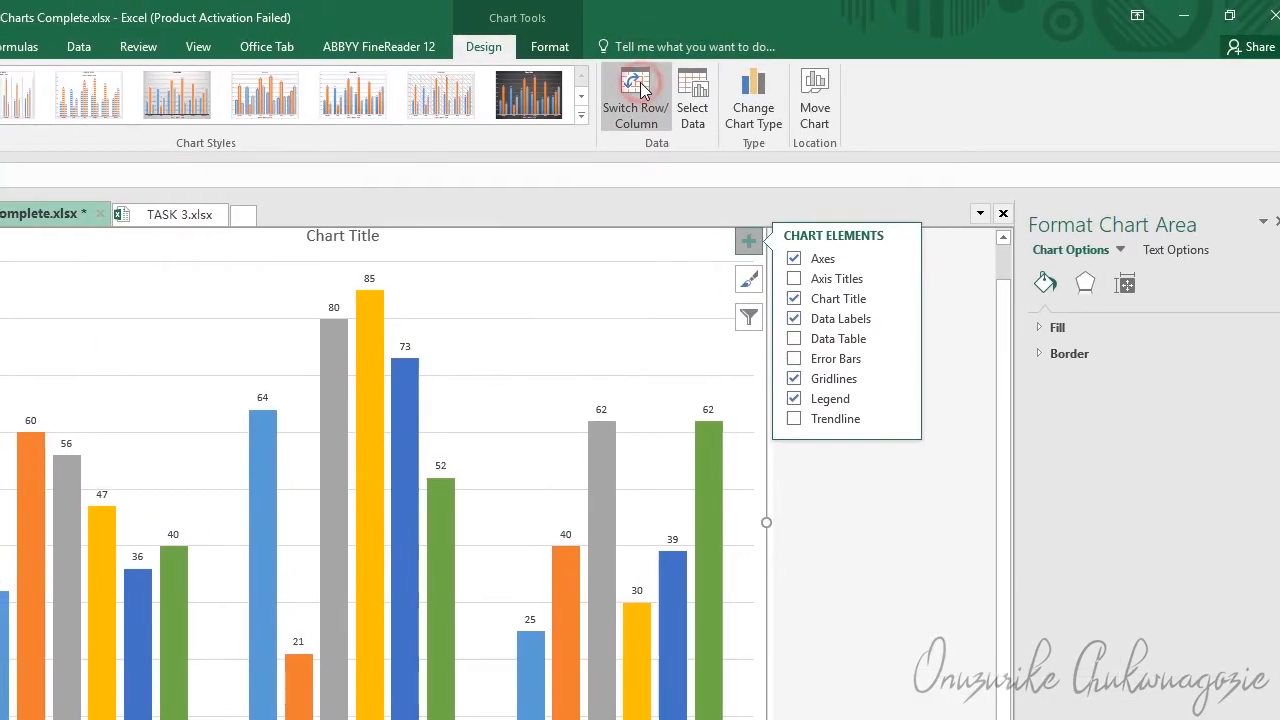
{"action": "left_click", "coordinate": [640, 90]}
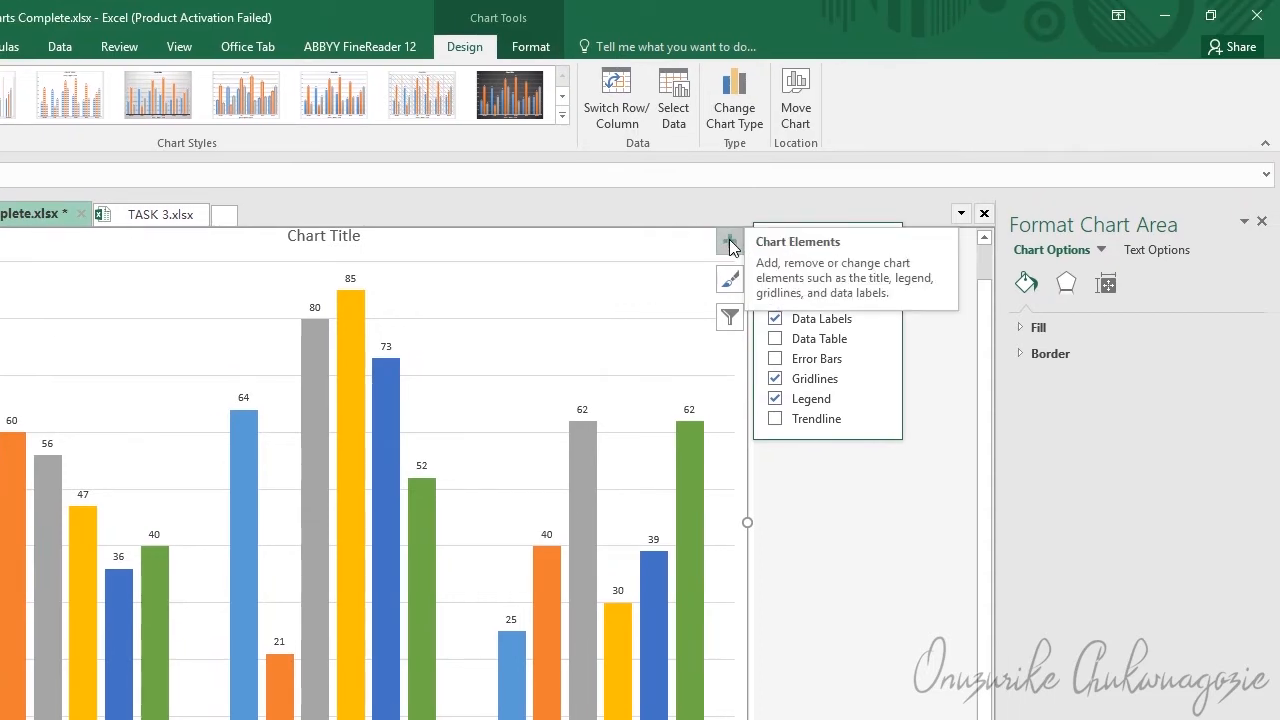
Step: Apply the dark-background chart style to the column chart and add axis titles
{"action": "left_click", "coordinate": [729, 244]}
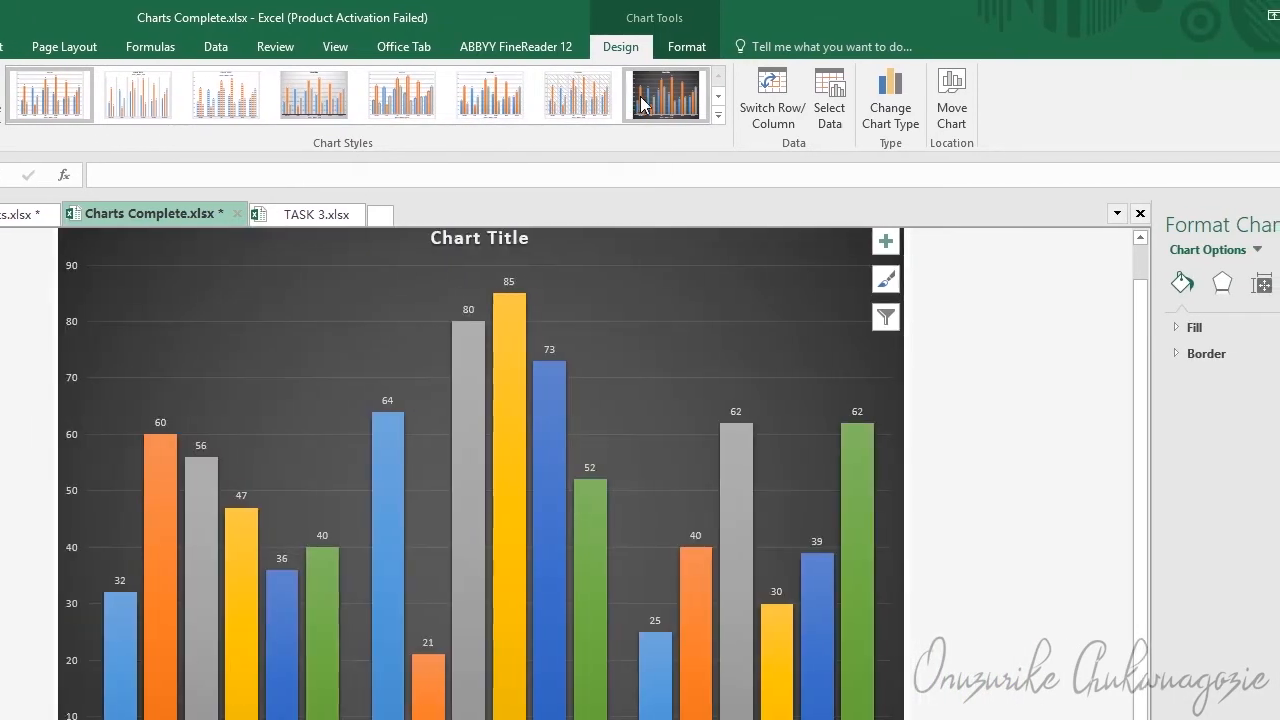
{"action": "left_click", "coordinate": [643, 104]}
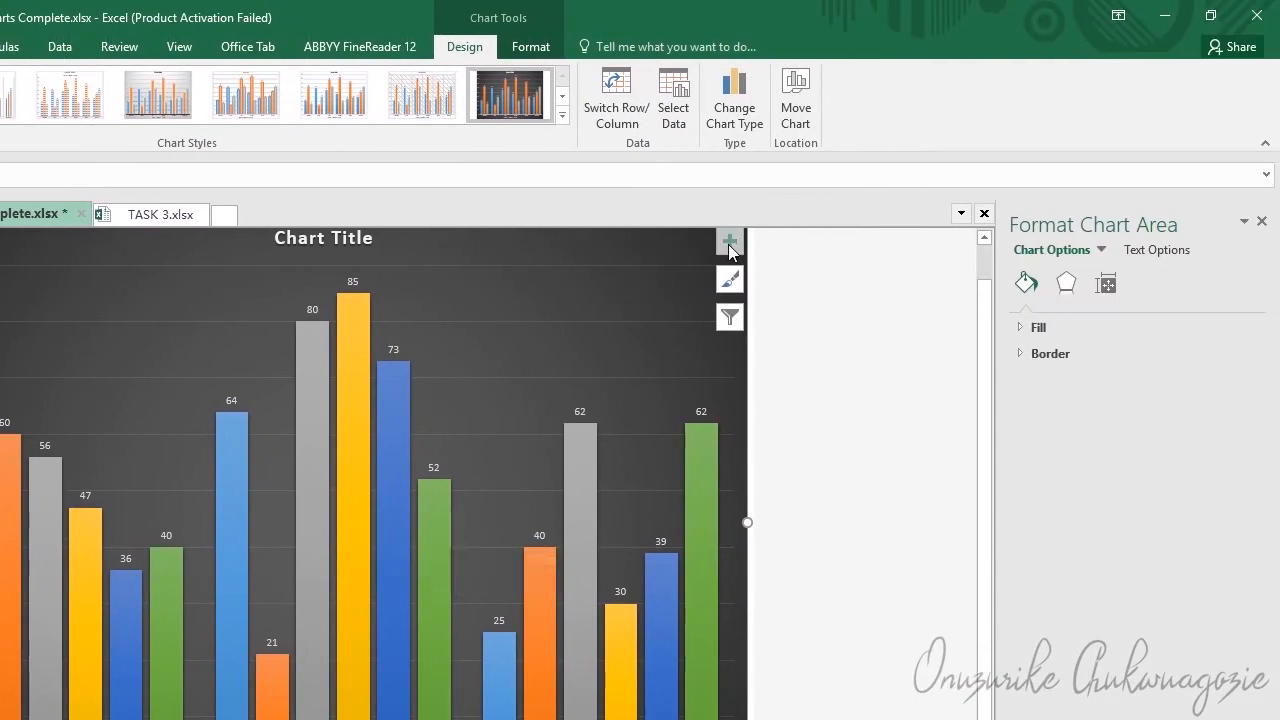
{"action": "left_click", "coordinate": [1035, 204]}
{"action": "left_click", "coordinate": [786, 278]}
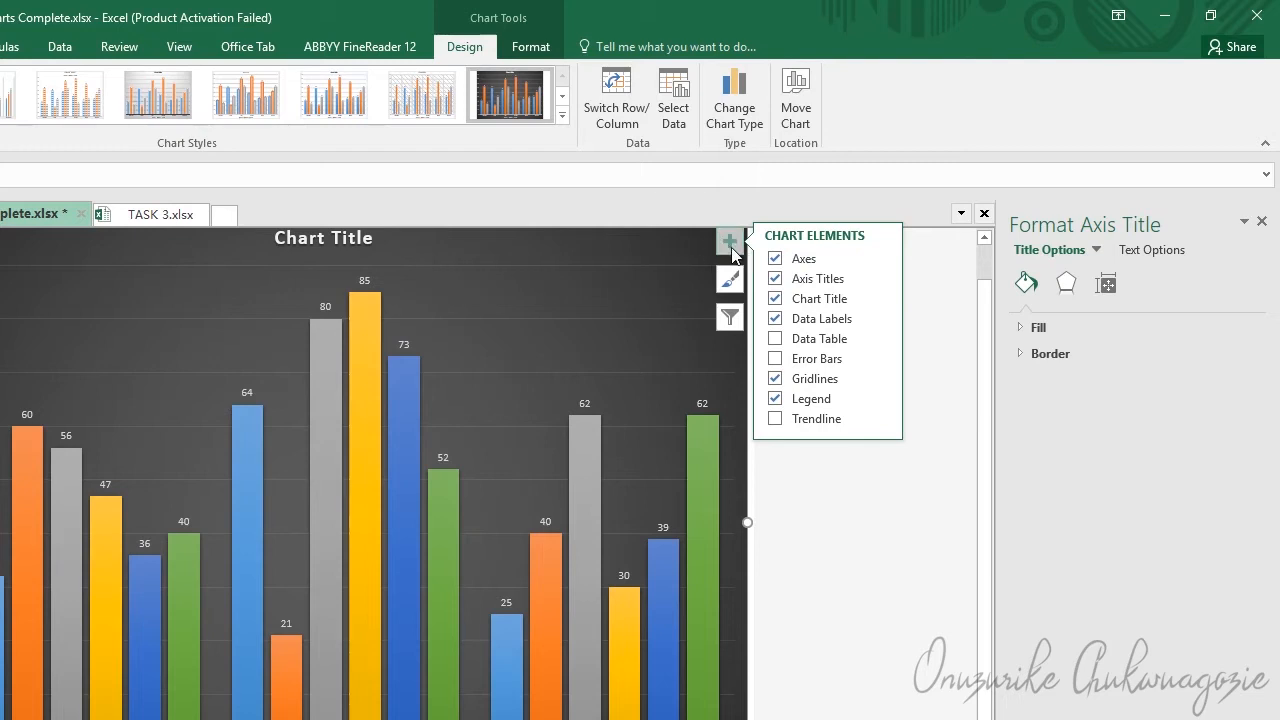
{"action": "left_click", "coordinate": [729, 246]}
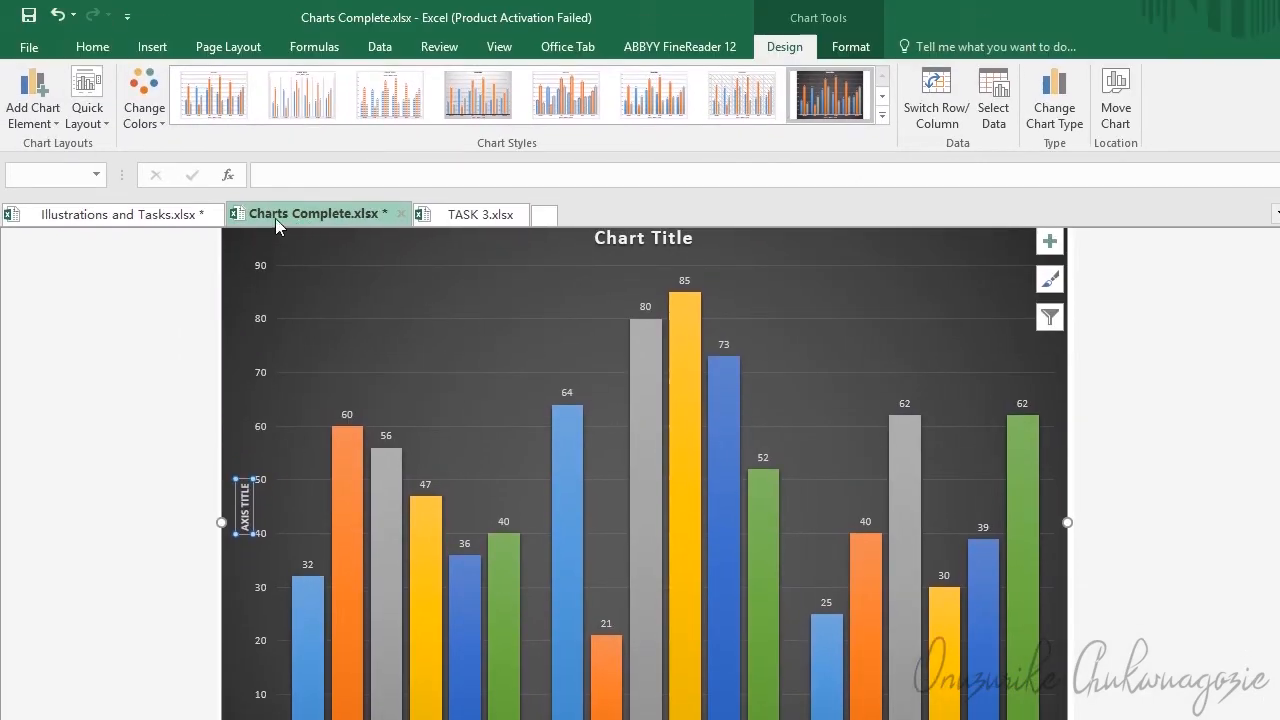
{"action": "left_click", "coordinate": [90, 118]}
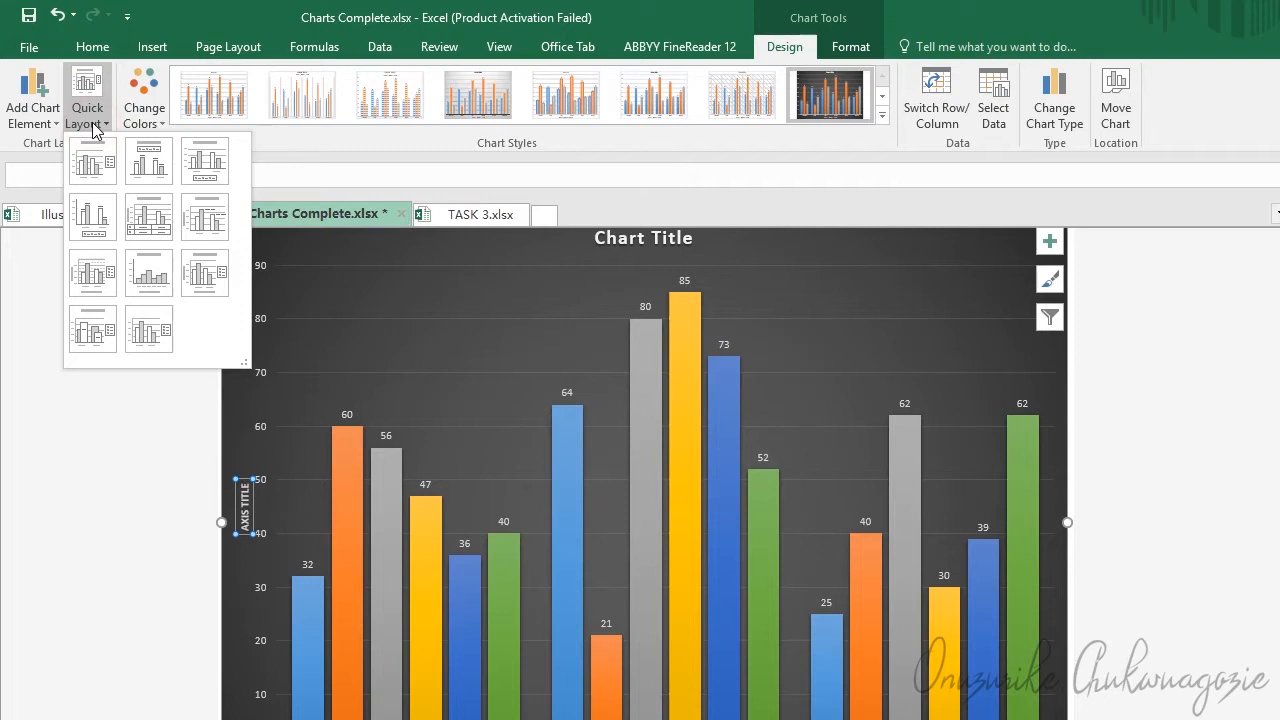
{"action": "left_click", "coordinate": [92, 217]}
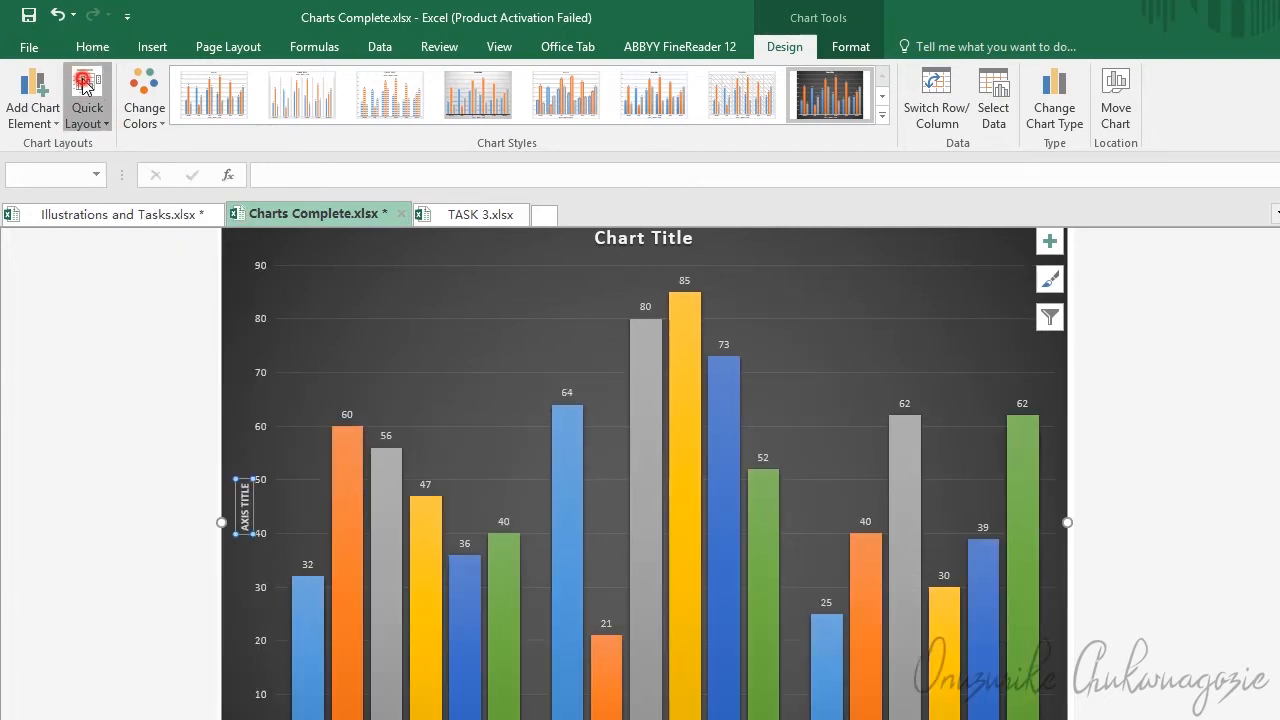
{"action": "left_click", "coordinate": [24, 117]}
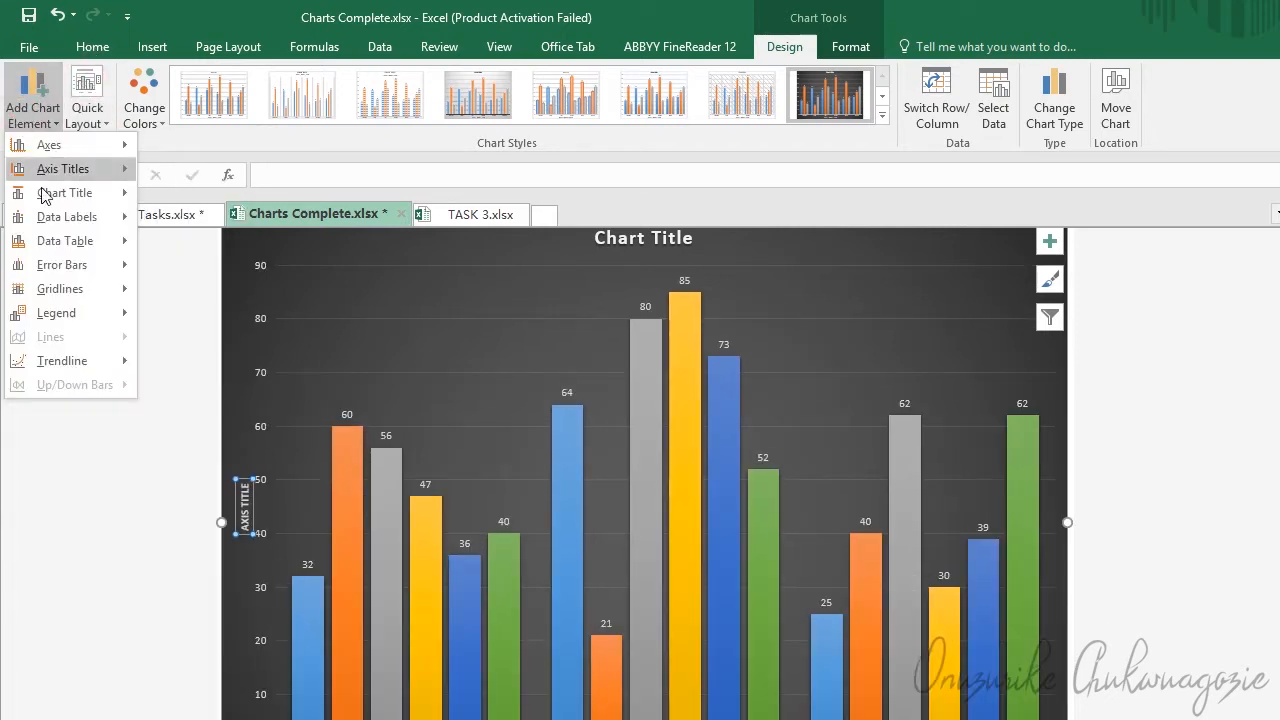
{"action": "mouse_move", "coordinate": [76, 220]}
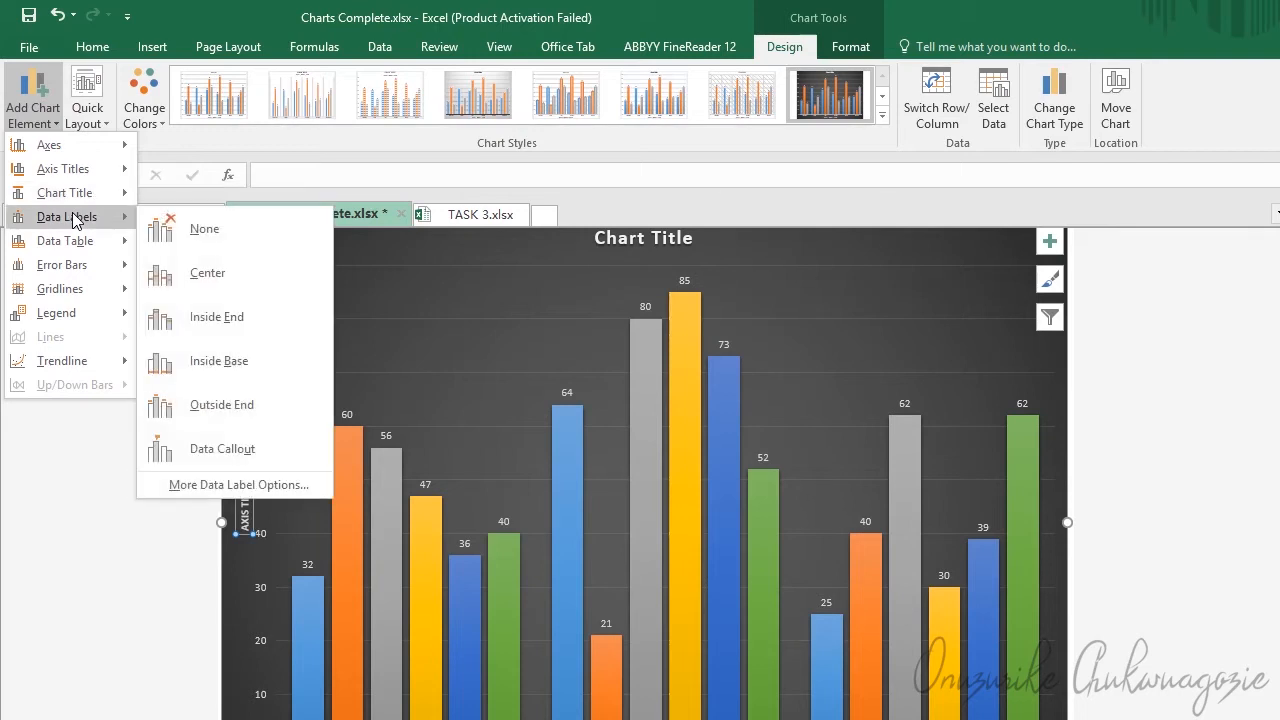
{"action": "mouse_move", "coordinate": [78, 290]}
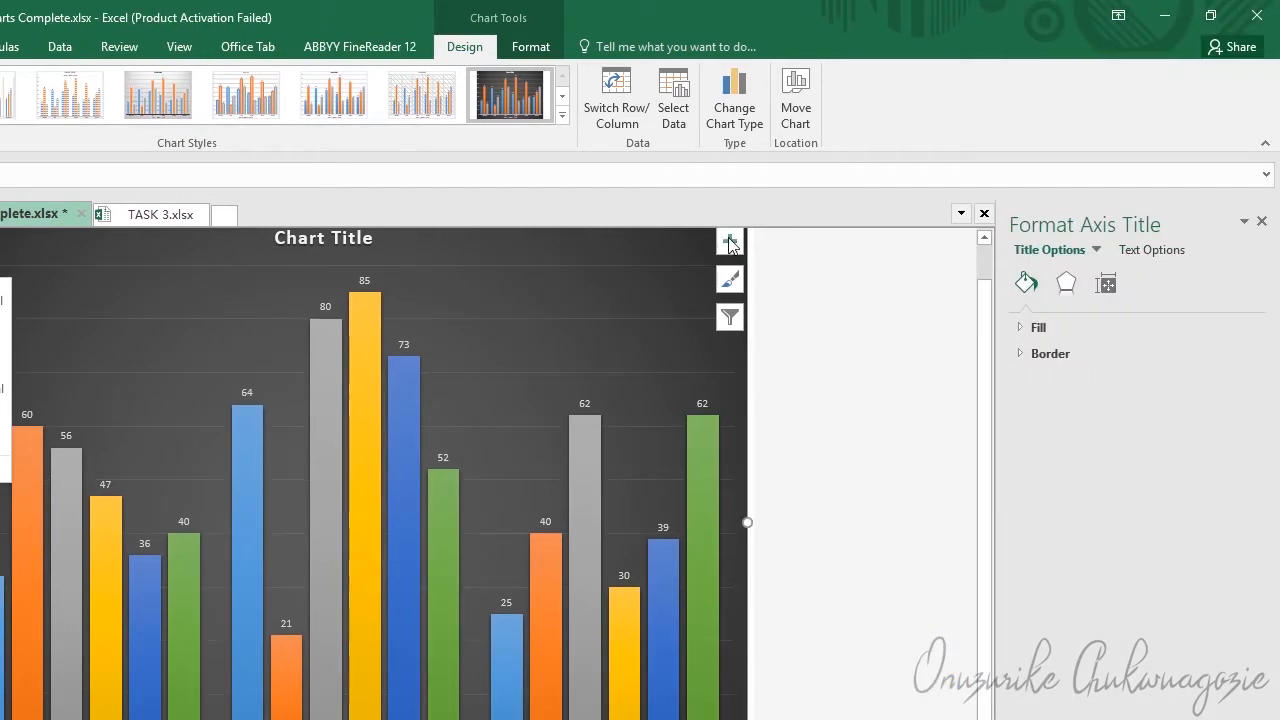
{"action": "left_click", "coordinate": [1049, 241]}
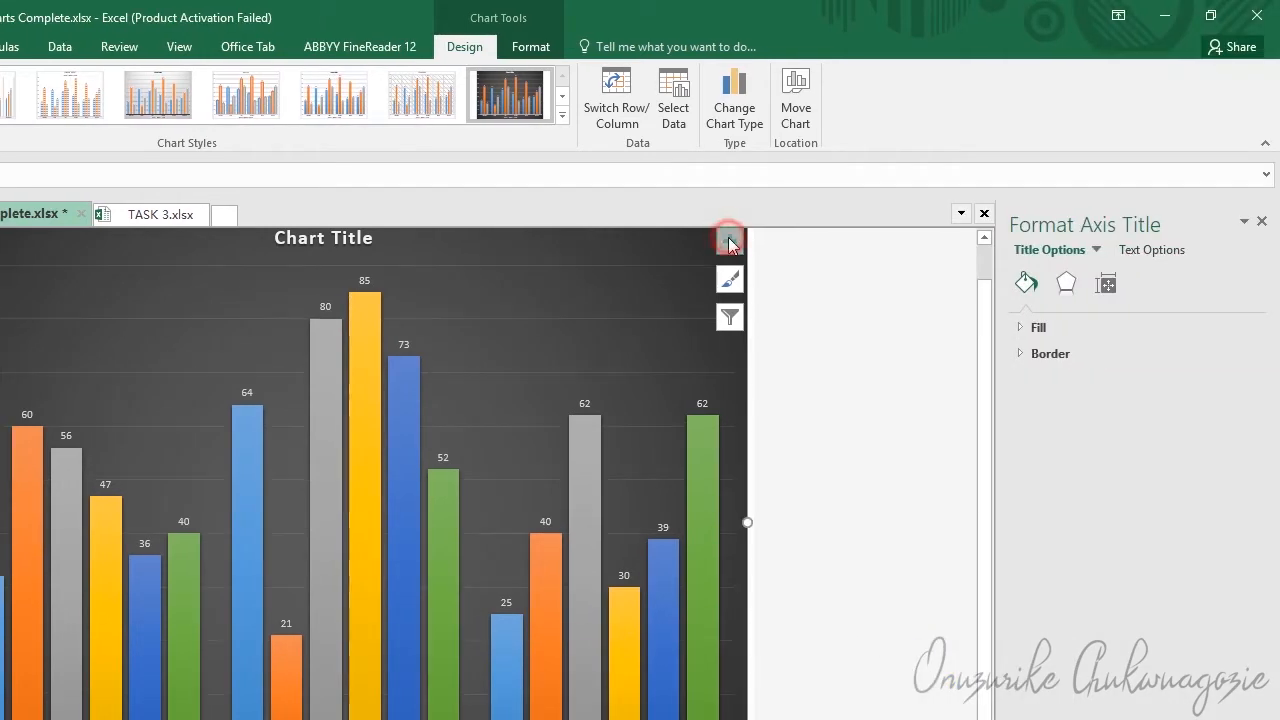
{"action": "left_click", "coordinate": [729, 243]}
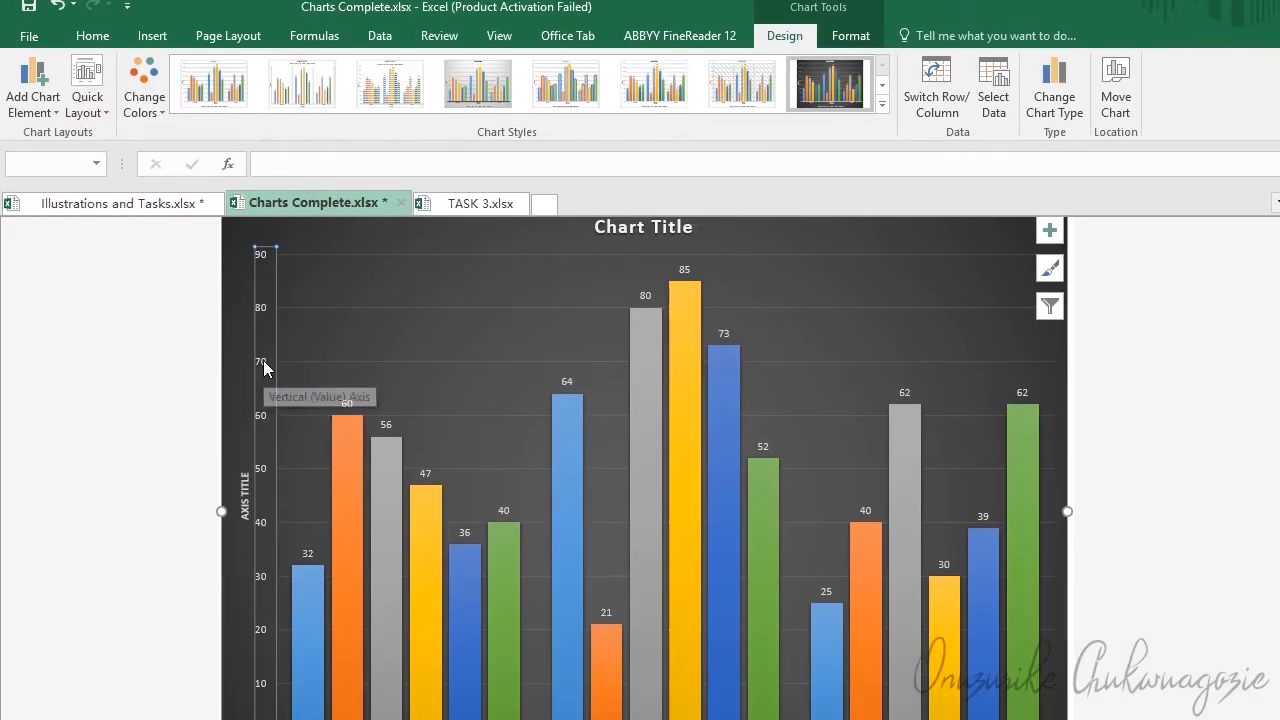
Step: Open the vertical value axis's formatting options and set its maximum bound to 200
{"action": "left_click", "coordinate": [265, 362]}
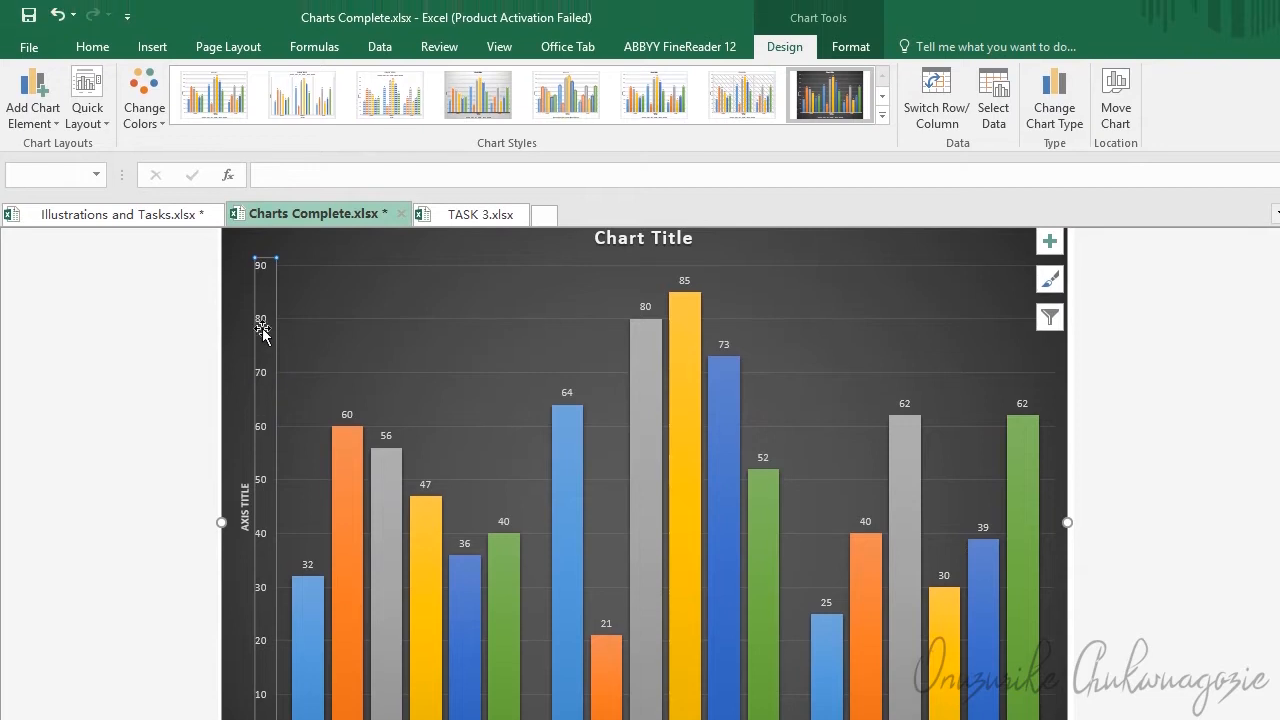
{"action": "key", "text": "ctrl+1"}
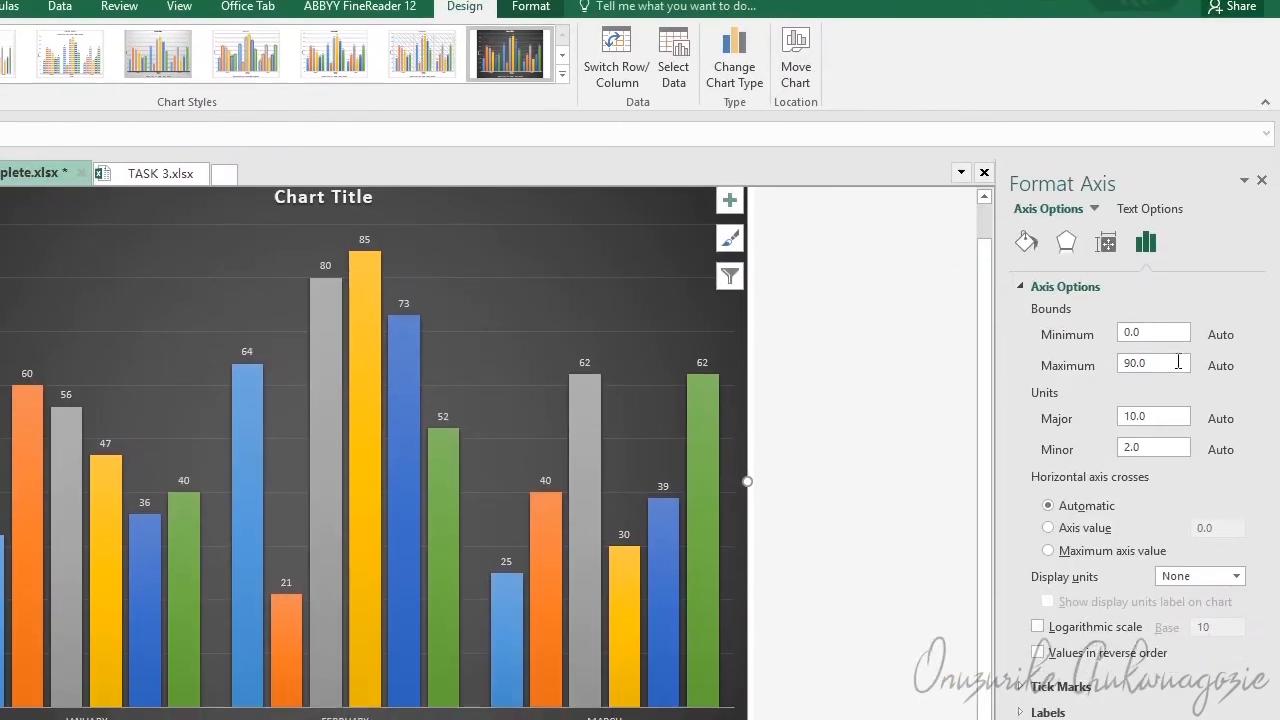
{"action": "left_click_drag", "start_coordinate": [1176, 361], "coordinate": [1132, 361]}
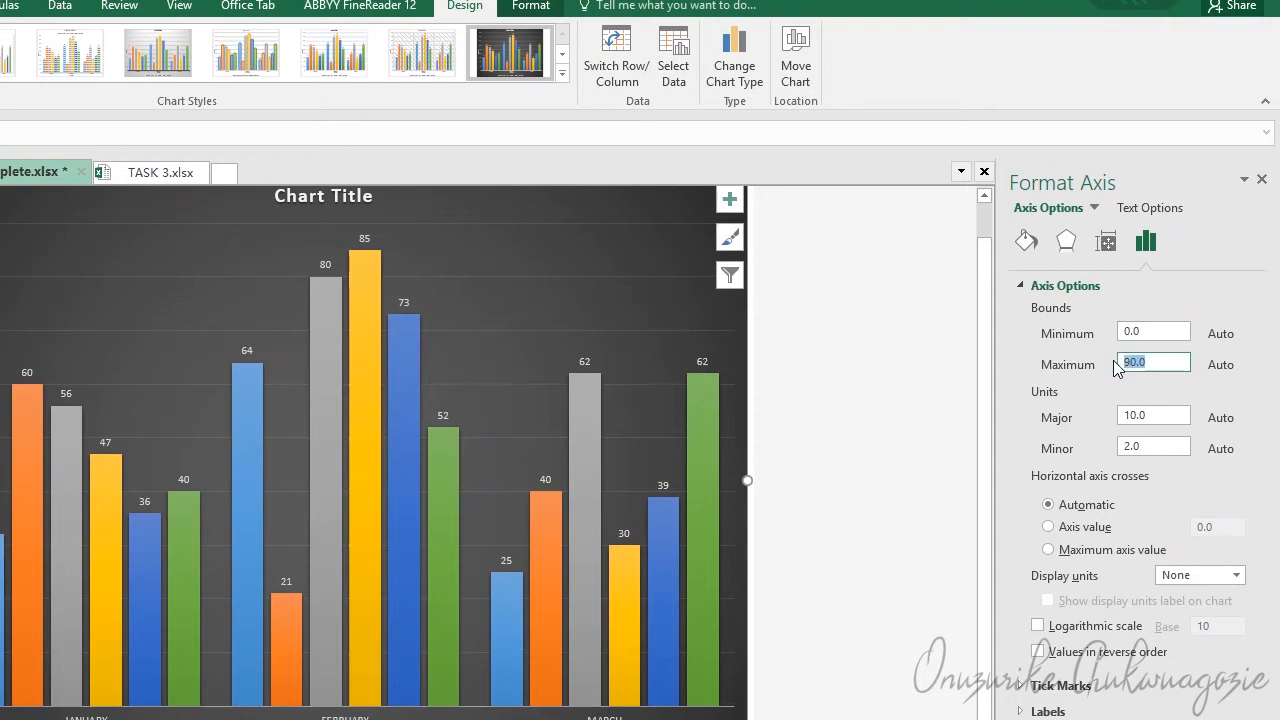
{"action": "type", "text": "200"}
{"action": "key", "text": "Return"}
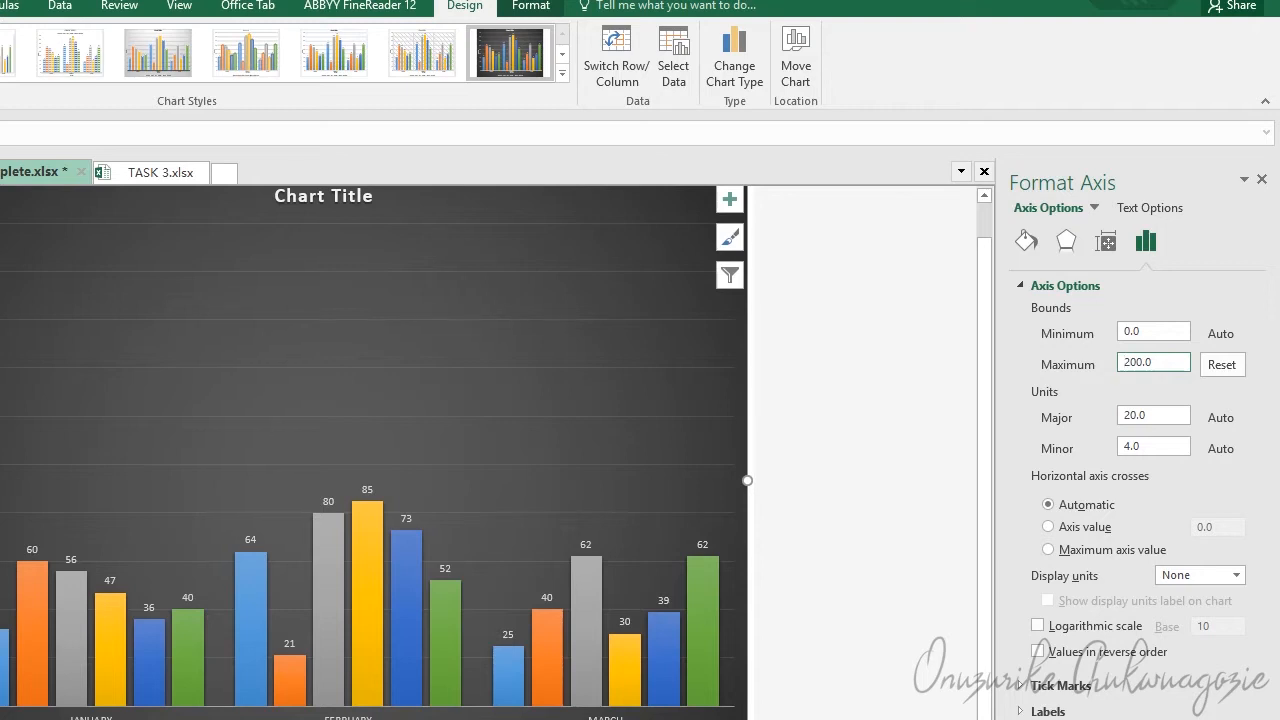
Step: Set the vertical value axis's maximum bound to 90
{"action": "left_click_drag", "start_coordinate": [1177, 361], "coordinate": [1097, 359]}
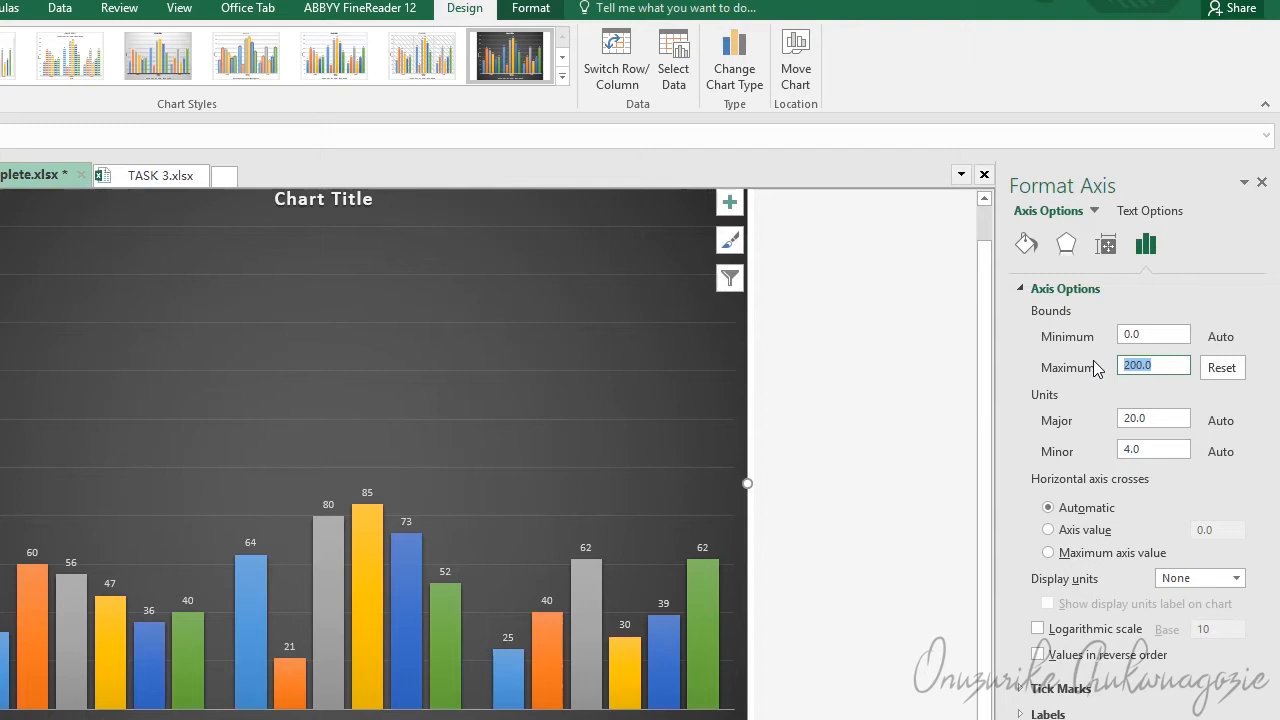
{"action": "type", "text": "9"}
{"action": "key", "text": "Return"}
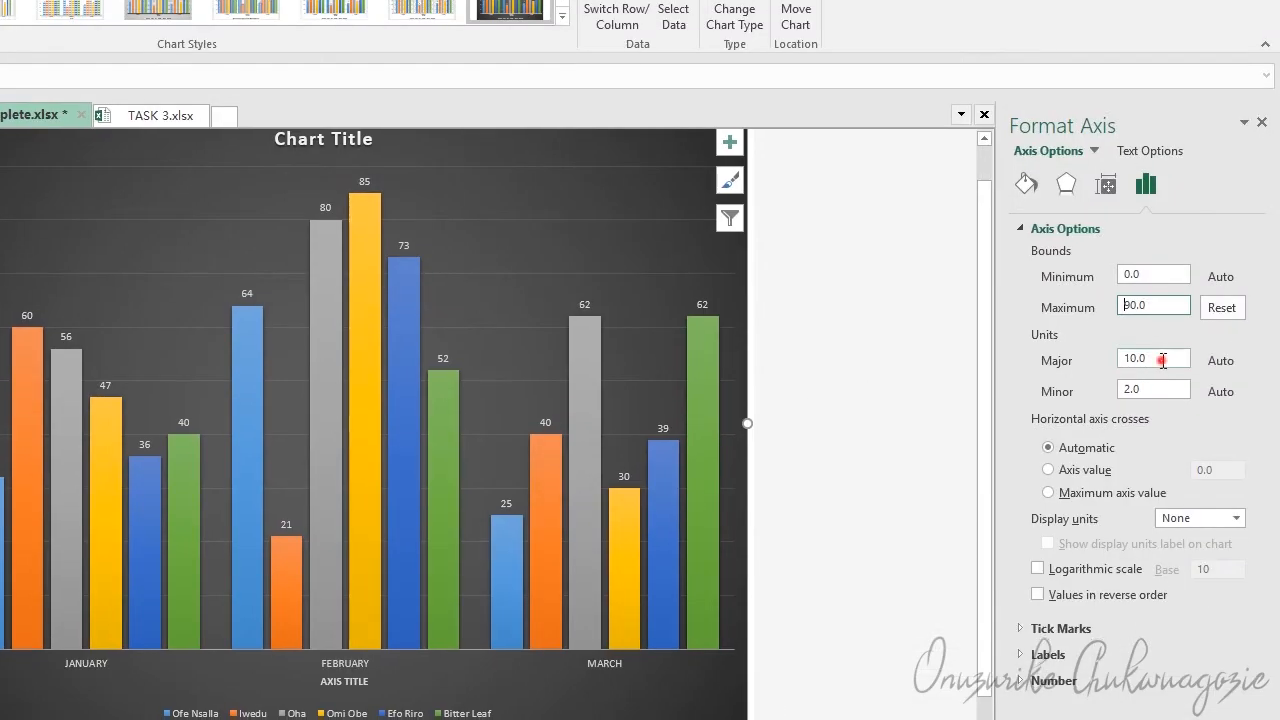
Step: Set the vertical value axis's major unit to 10 and select the minor unit value for editing
{"action": "left_click_drag", "start_coordinate": [1163, 360], "coordinate": [1119, 358]}
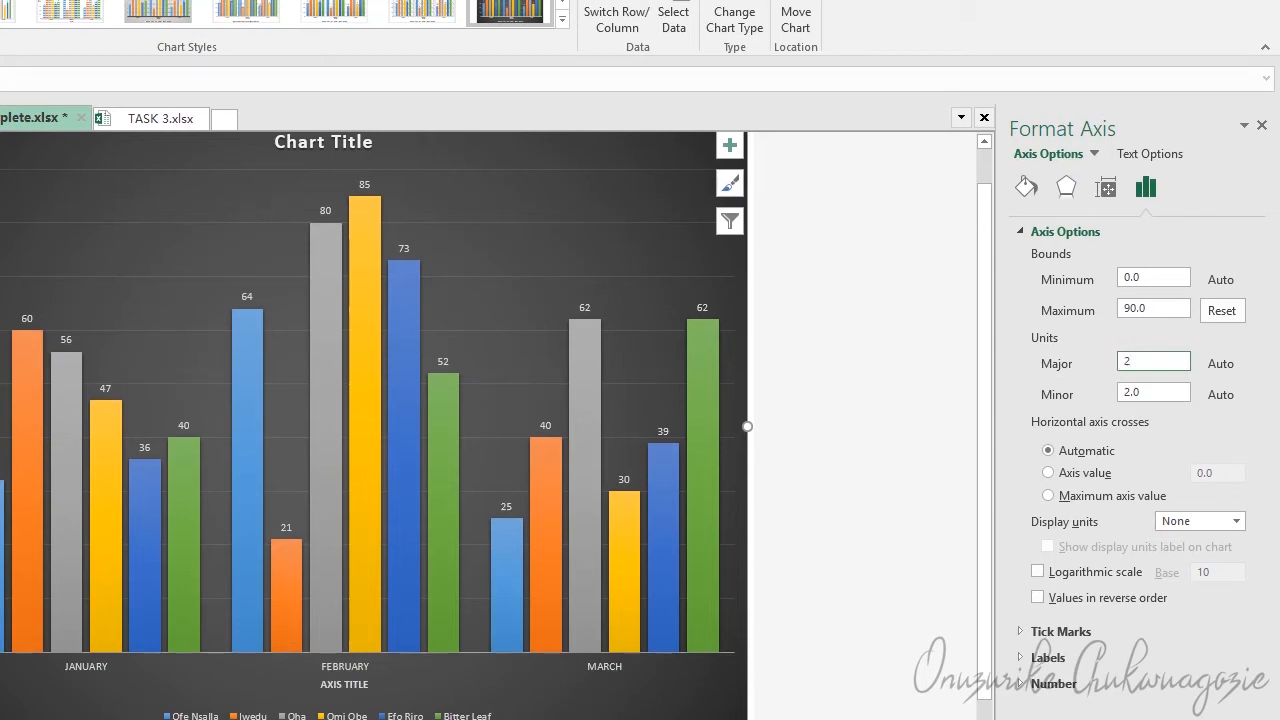
{"action": "key", "text": "Return"}
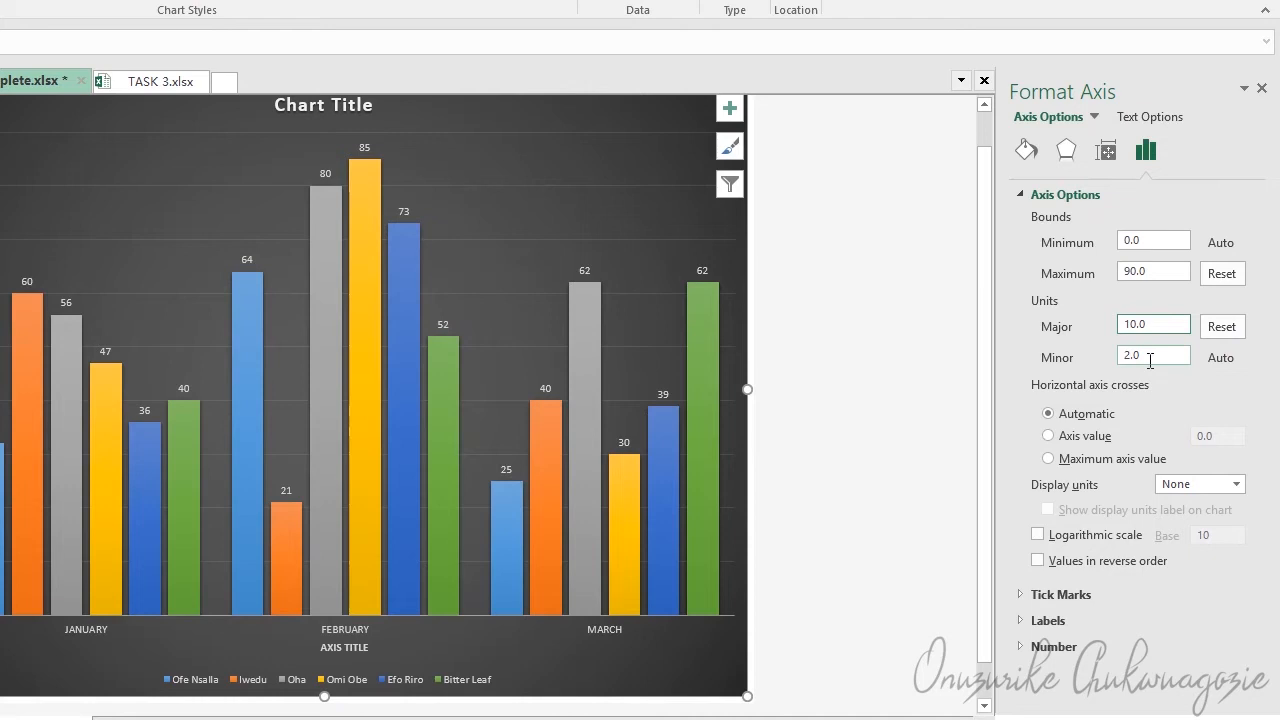
{"action": "left_click_drag", "start_coordinate": [1146, 357], "coordinate": [1117, 355]}
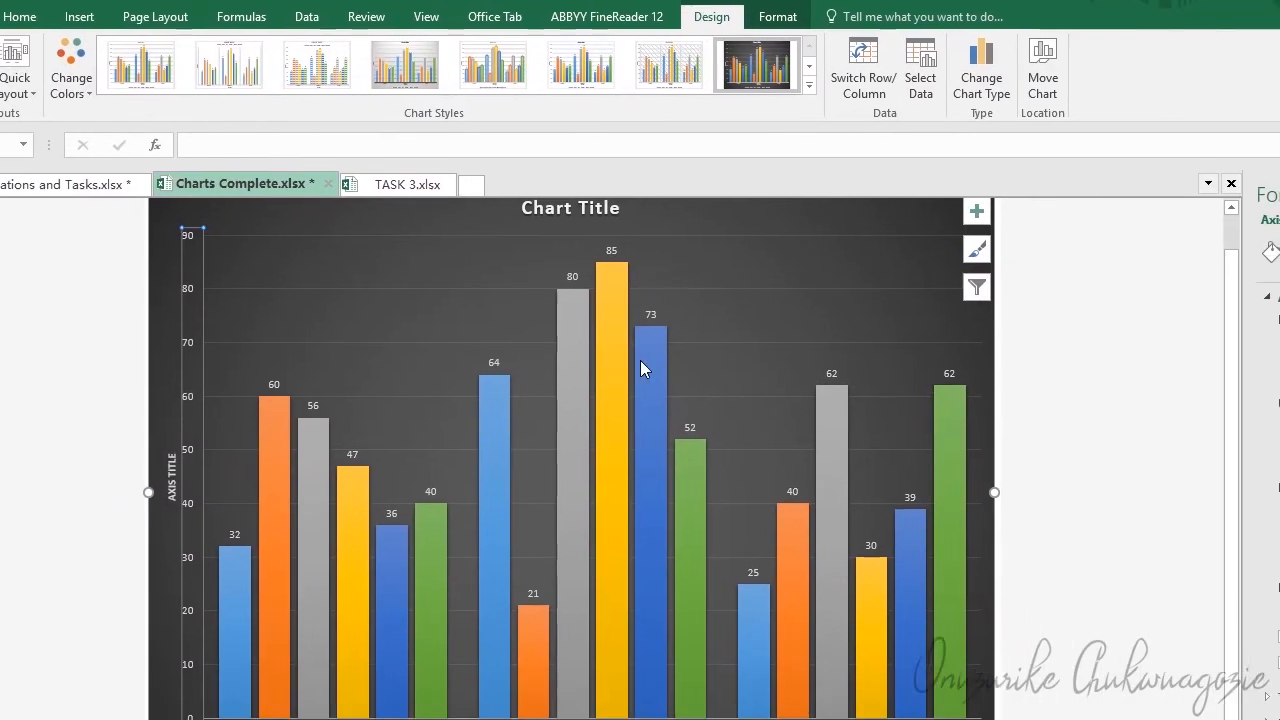
Step: Open the Restaurant Revenue sheet and format the pie chart's legend text as 11-point bold
{"action": "mouse_move", "coordinate": [641, 366]}
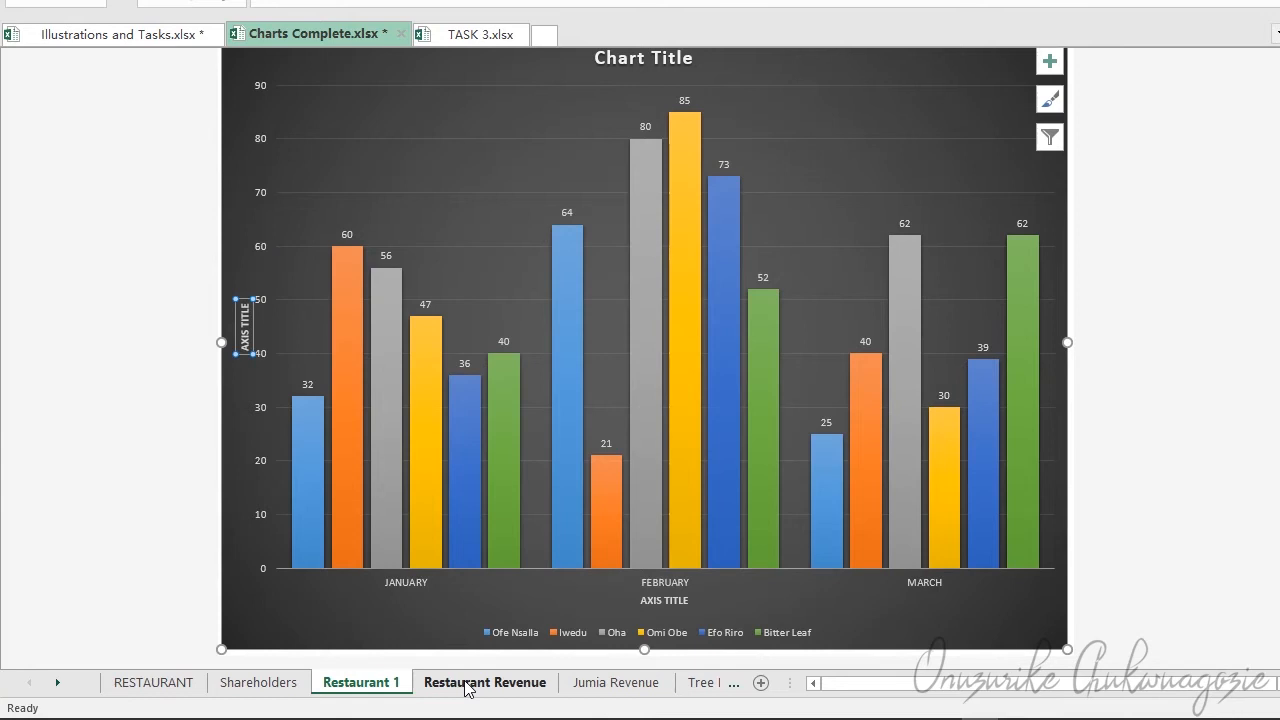
{"action": "left_click", "coordinate": [465, 684]}
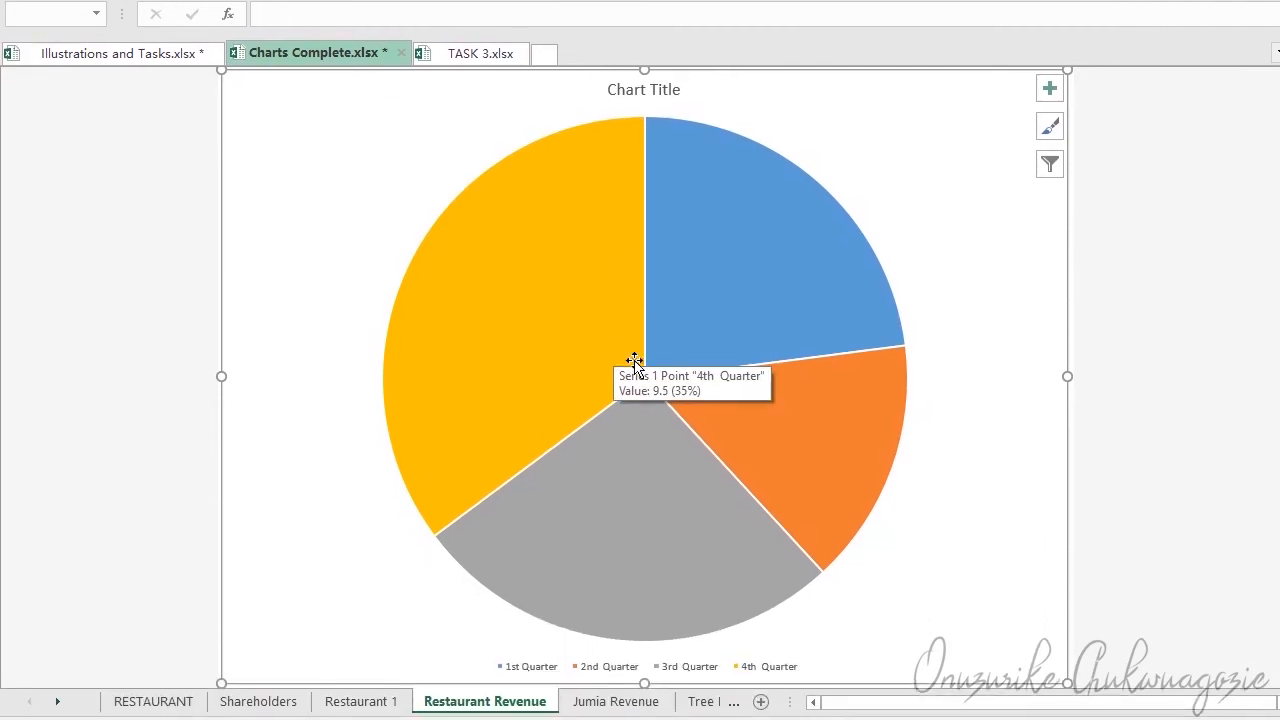
{"action": "left_click", "coordinate": [621, 648]}
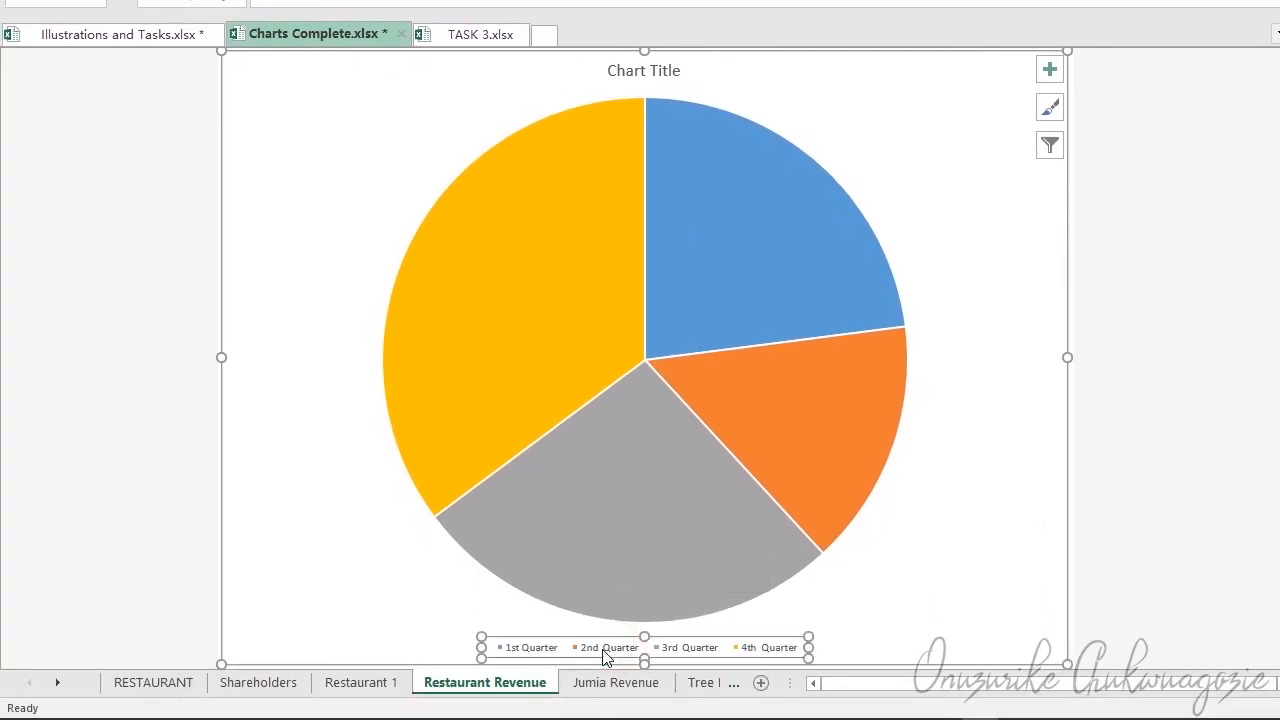
{"action": "double_click", "coordinate": [614, 655]}
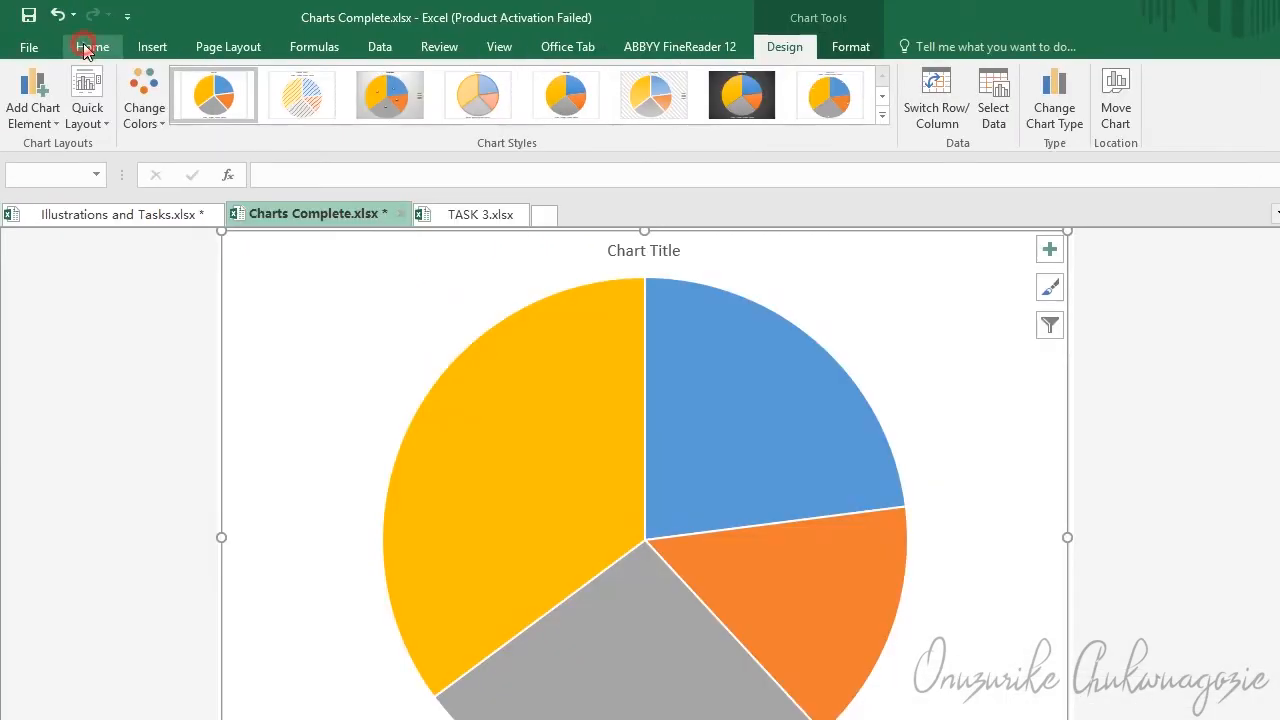
{"action": "left_click", "coordinate": [88, 48]}
{"action": "left_click", "coordinate": [329, 84]}
{"action": "left_click", "coordinate": [329, 84]}
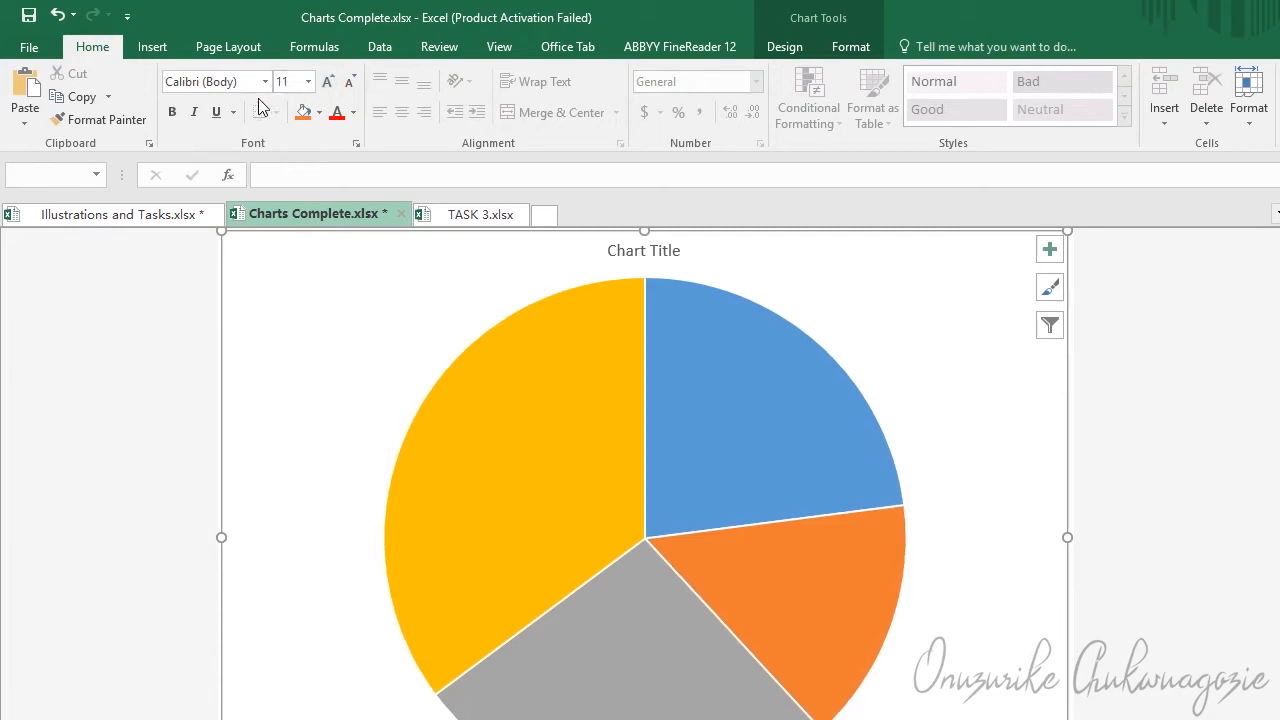
{"action": "left_click", "coordinate": [172, 113]}
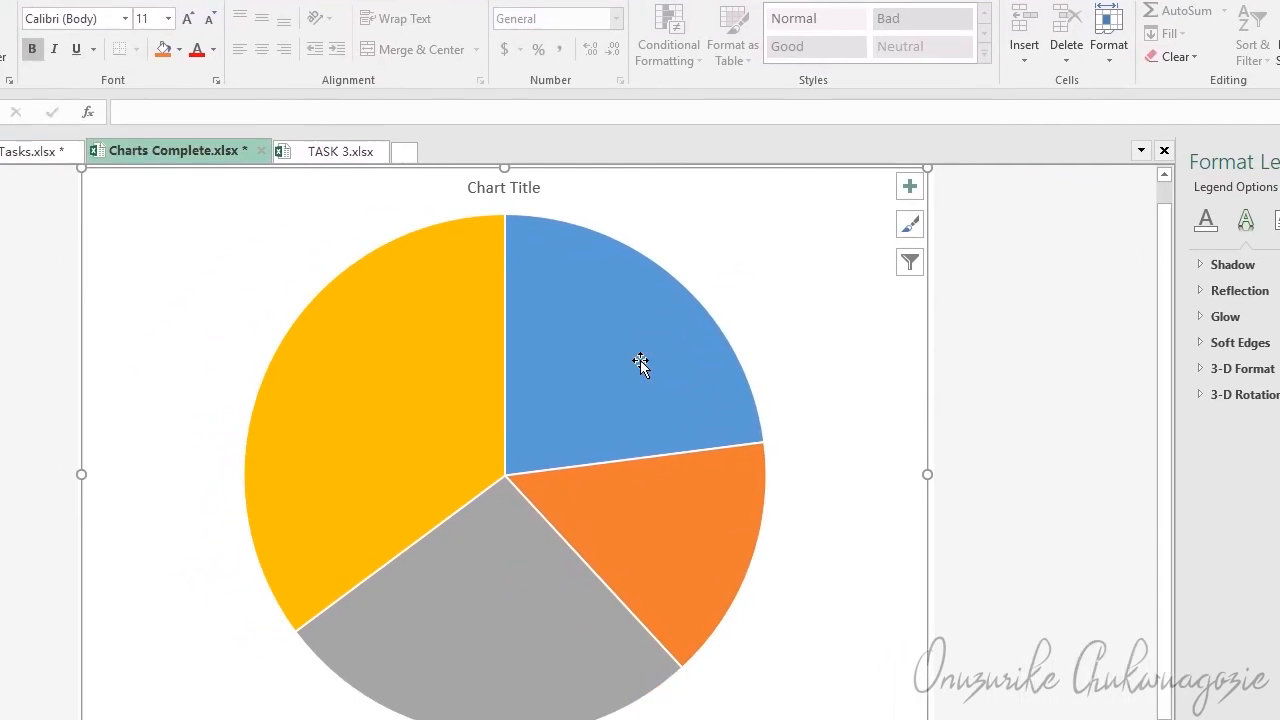
Step: Apply the grey gradient chart style with dark percentage labels and a side legend to the pie chart
{"action": "left_click", "coordinate": [460, 411]}
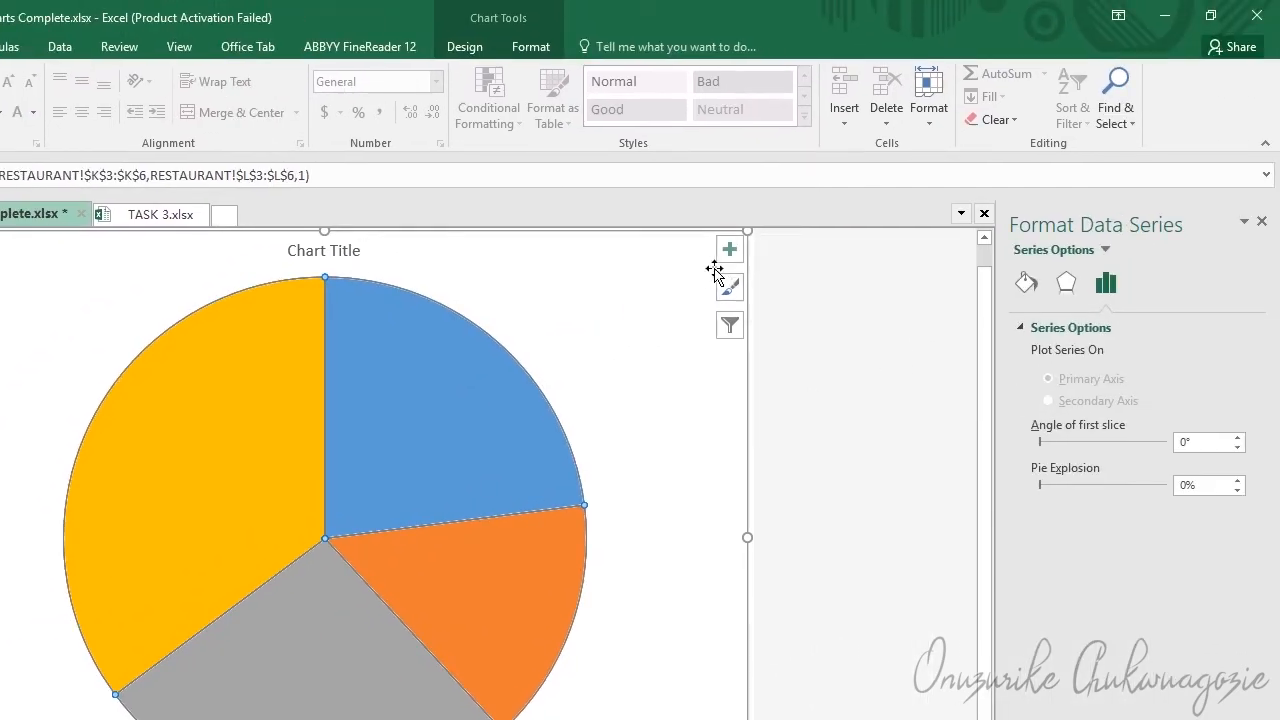
{"action": "left_click", "coordinate": [729, 288]}
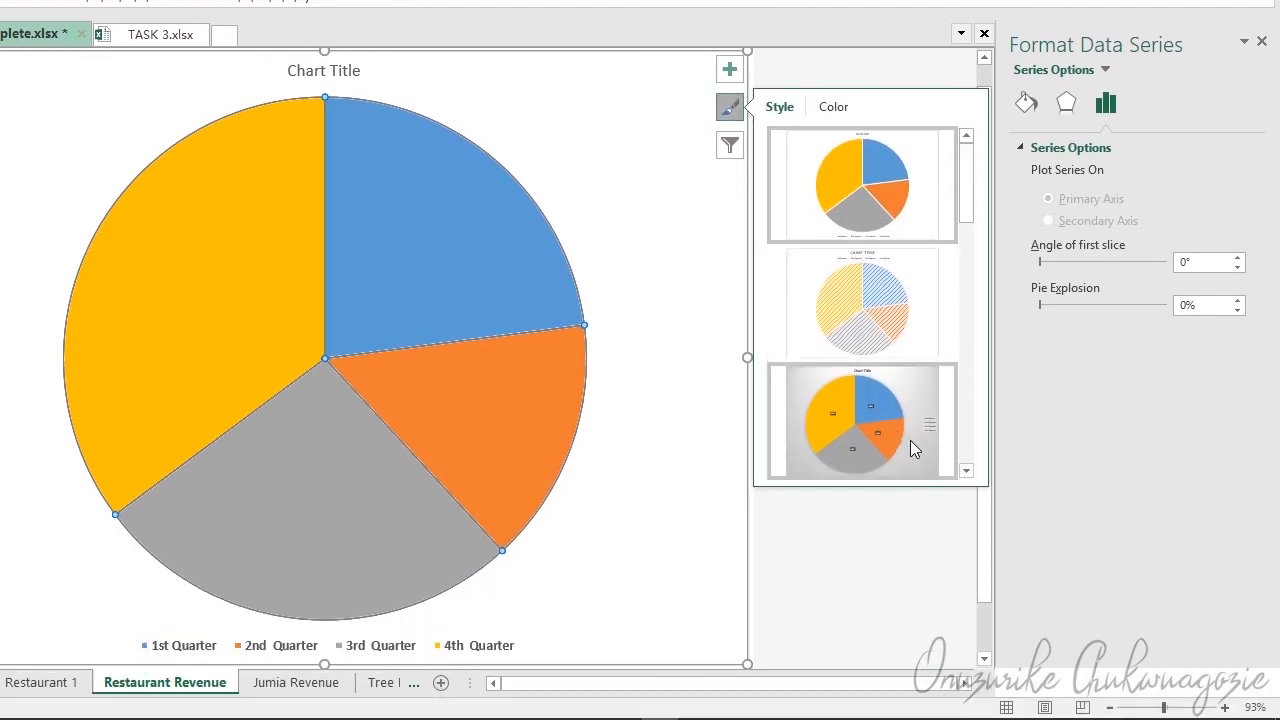
{"action": "left_click", "coordinate": [912, 442]}
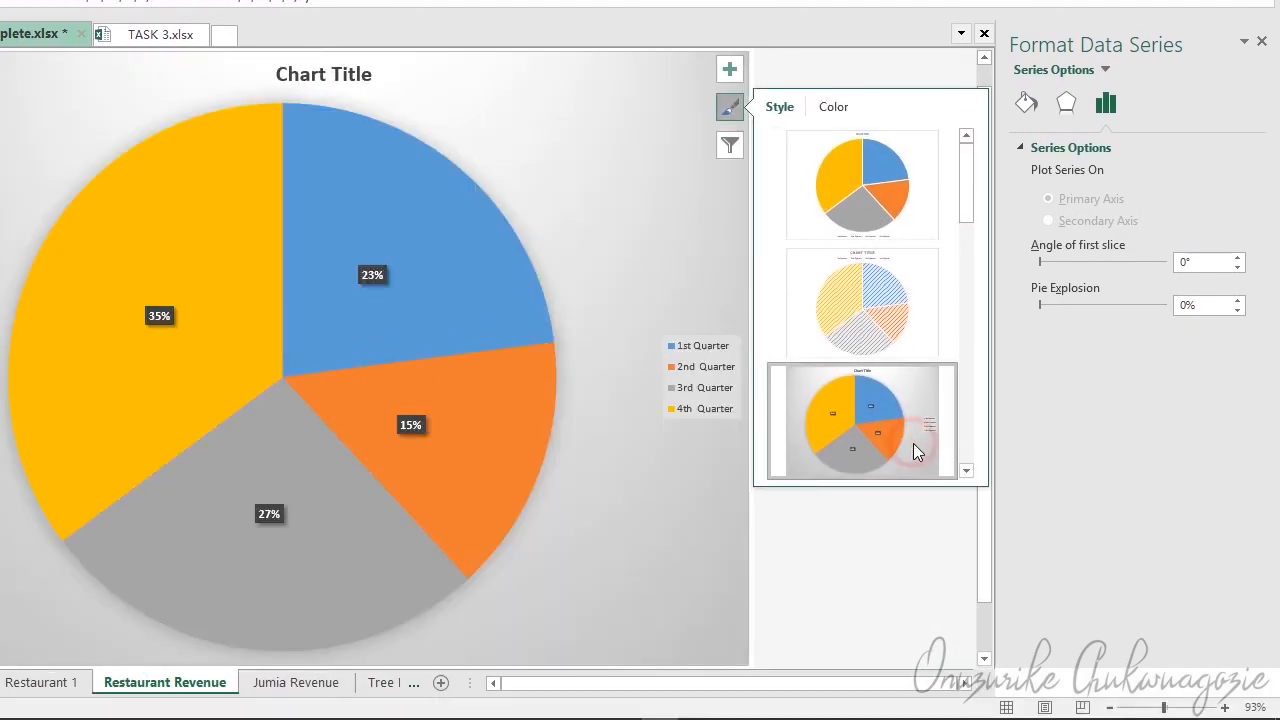
Step: Increase the pie chart legend's font size to 12 points
{"action": "left_click", "coordinate": [694, 373]}
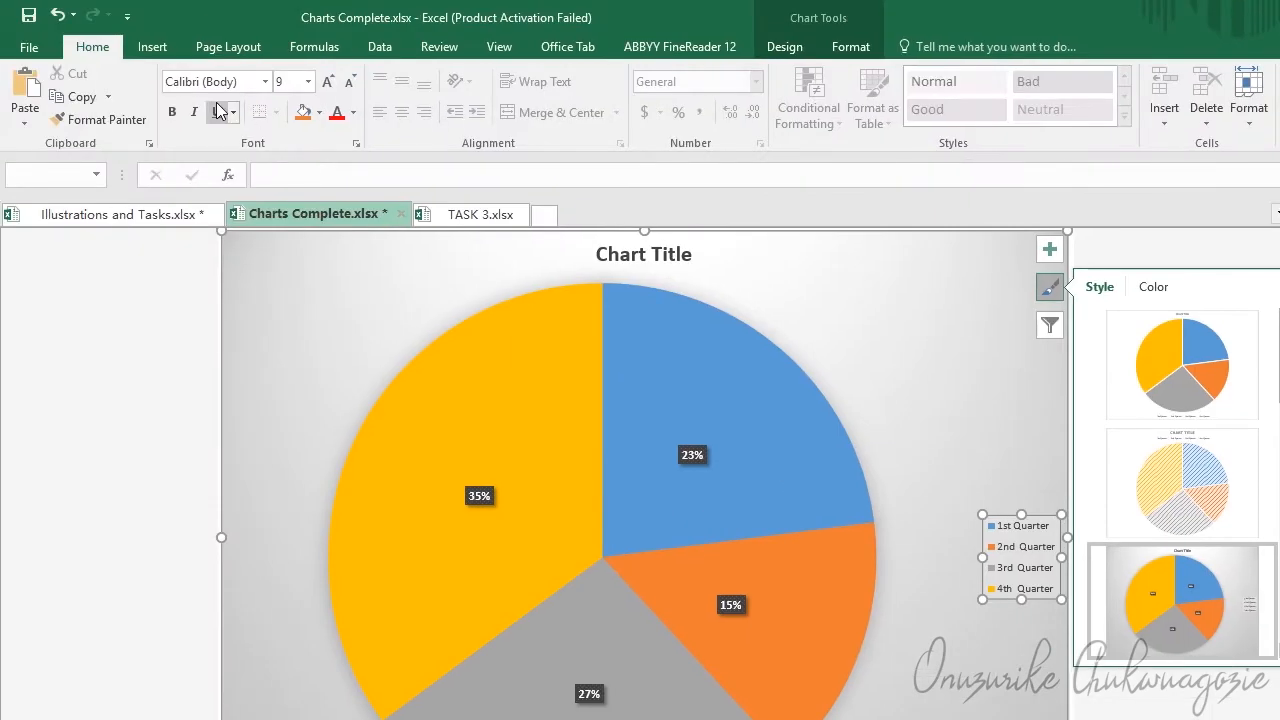
{"action": "left_click", "coordinate": [327, 83]}
{"action": "left_click", "coordinate": [327, 83]}
{"action": "left_click", "coordinate": [327, 83]}
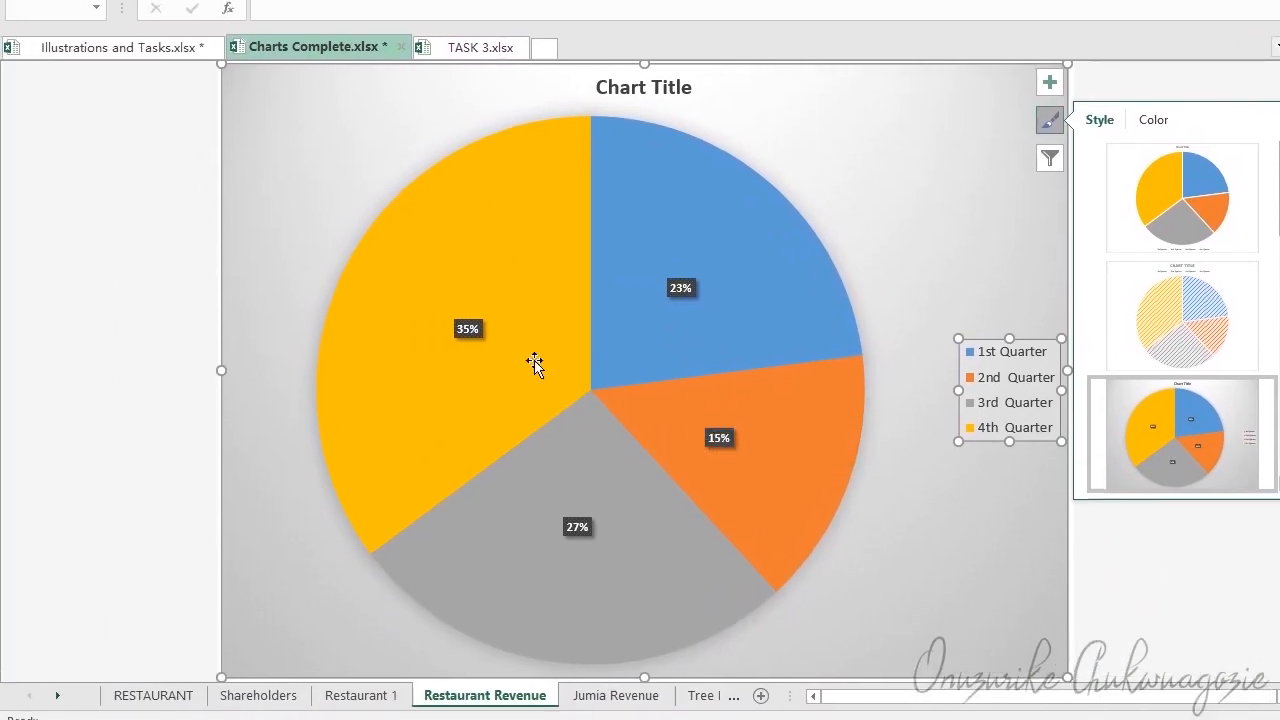
Step: Set the 3rd Quarter revenue on the RESTAURANT sheet to 12 and return to the Restaurant Revenue pie chart
{"action": "left_click", "coordinate": [494, 362]}
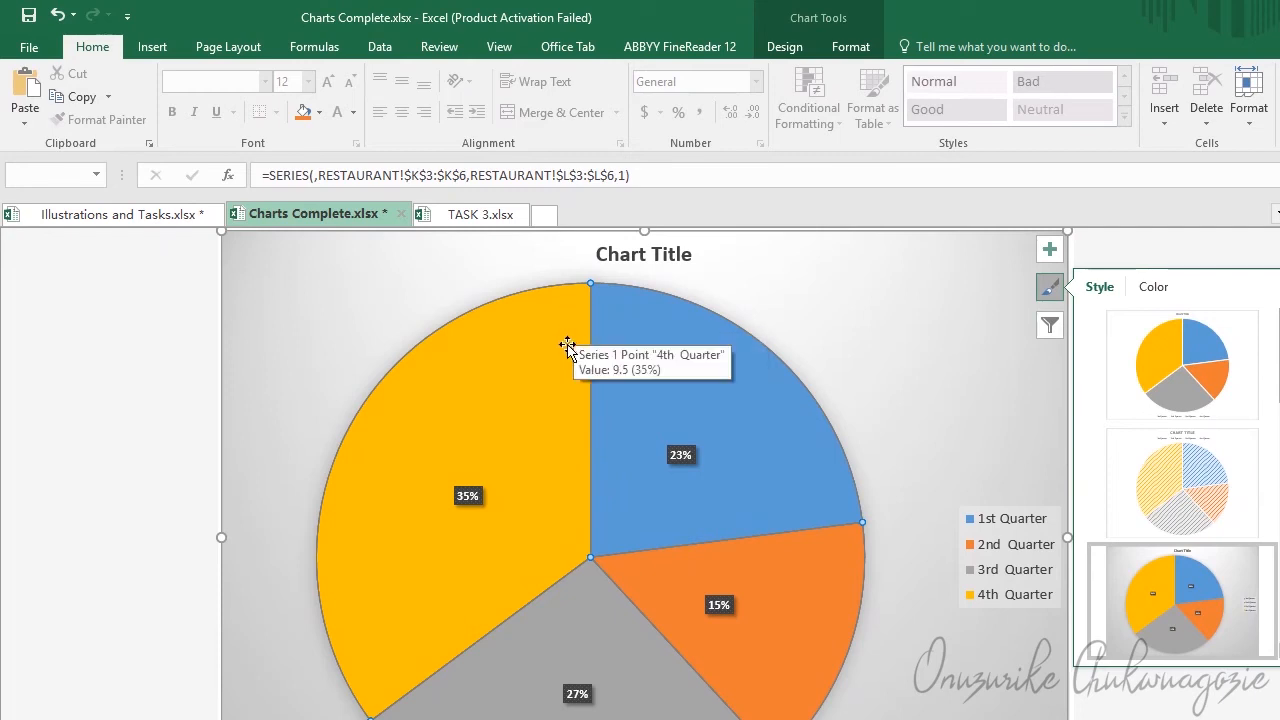
{"action": "double_click", "coordinate": [572, 334]}
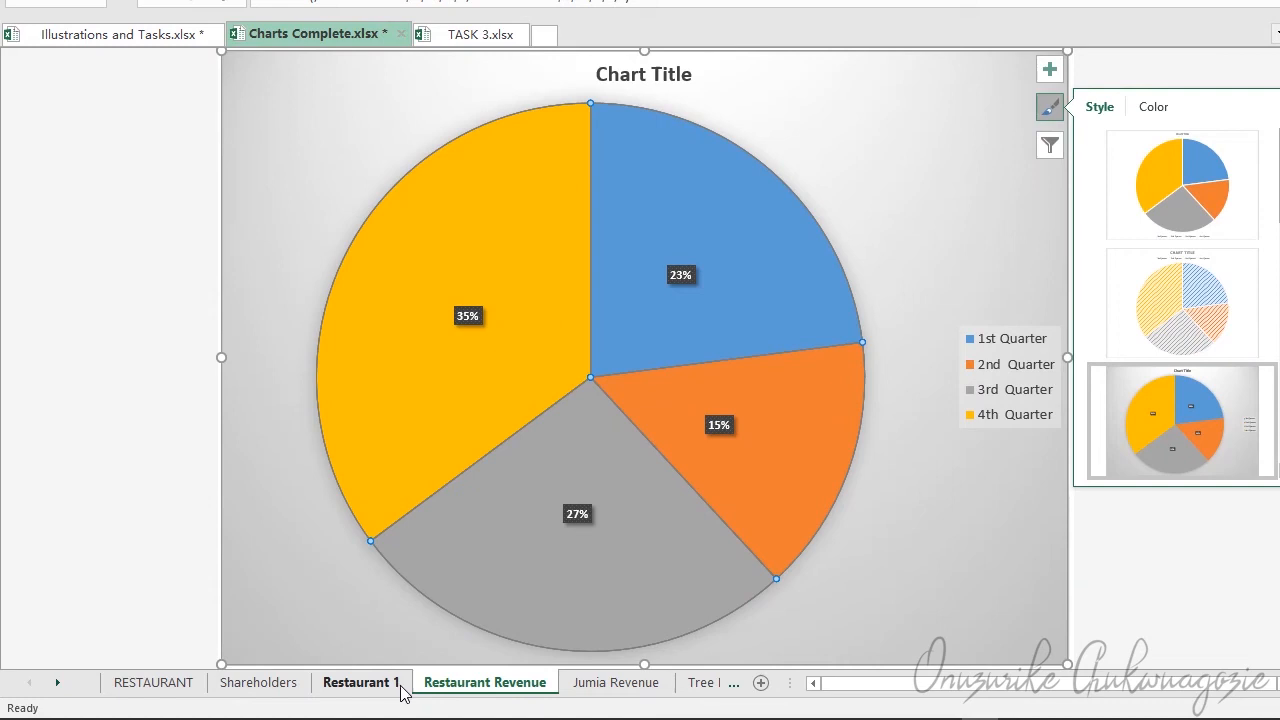
{"action": "left_click", "coordinate": [166, 682]}
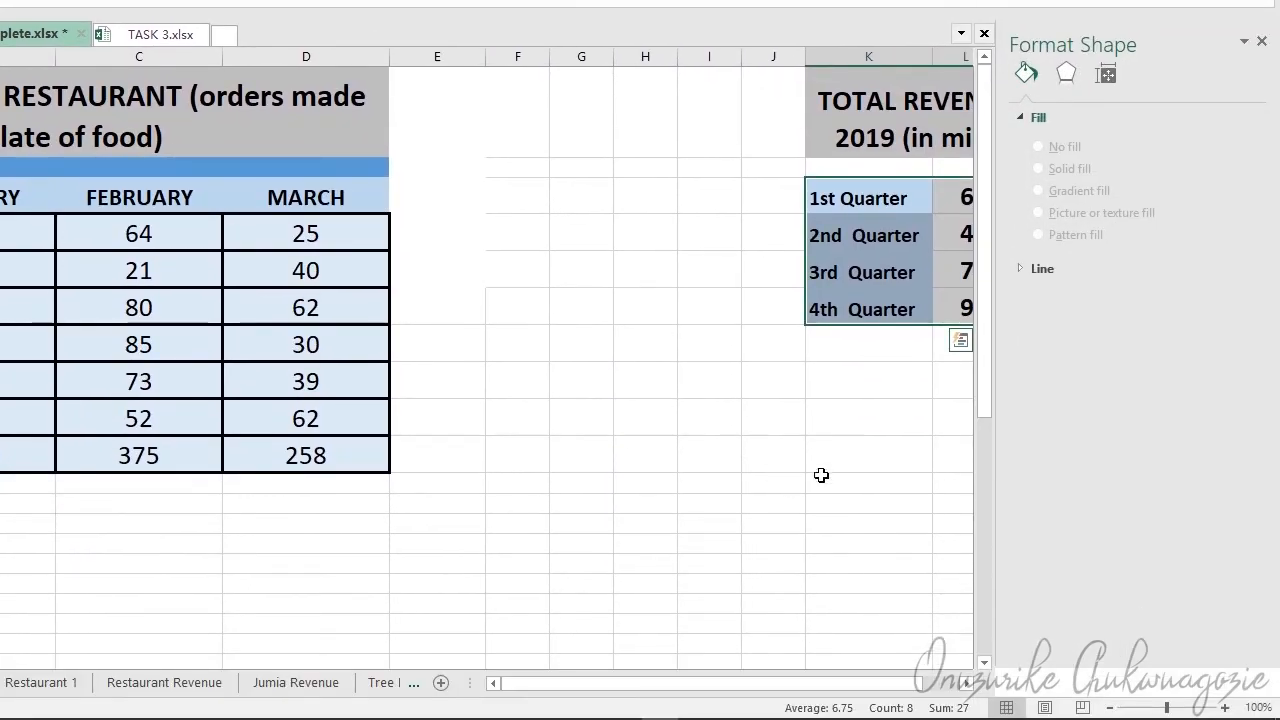
{"action": "left_click_drag", "start_coordinate": [771, 686], "coordinate": [851, 680]}
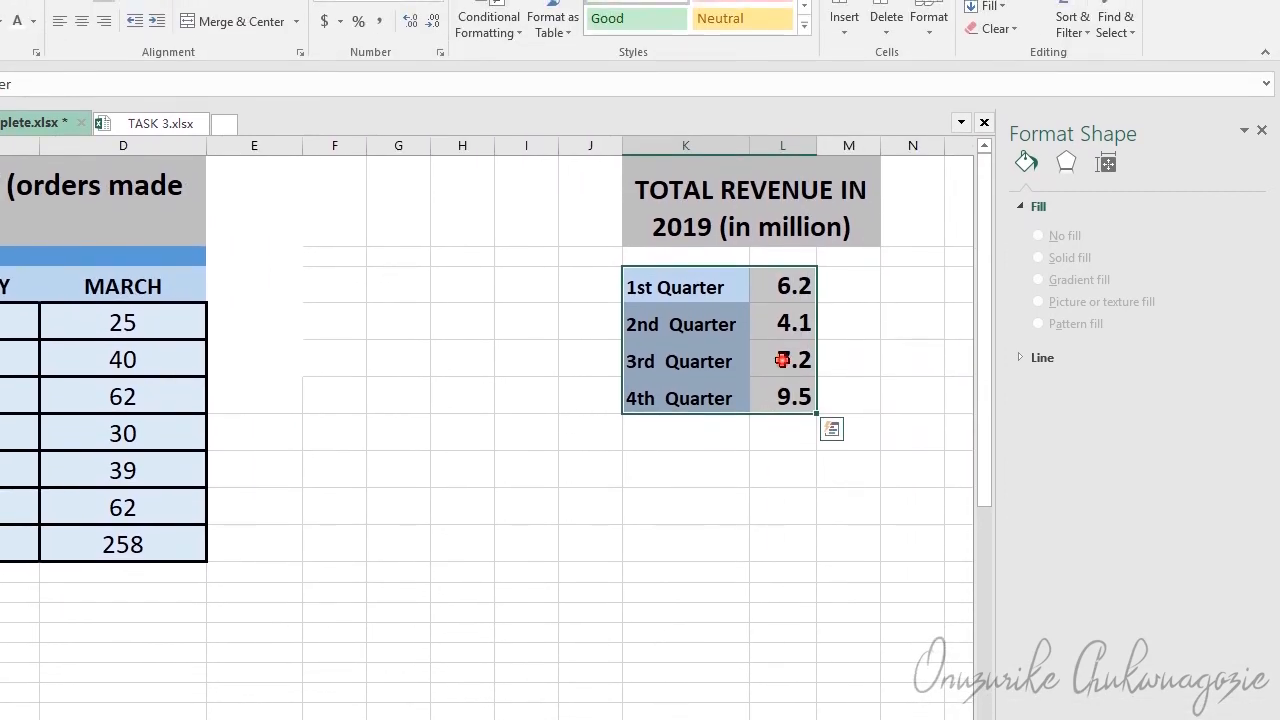
{"action": "left_click", "coordinate": [782, 360]}
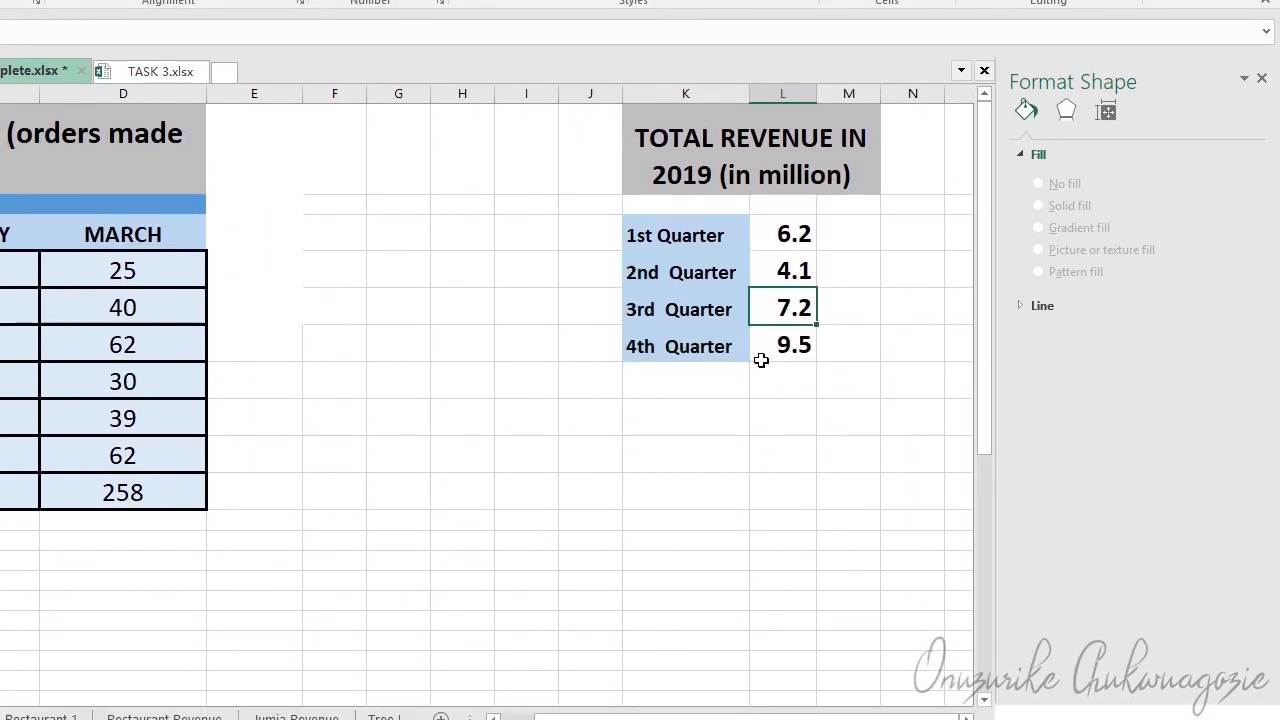
{"action": "left_click", "coordinate": [760, 360]}
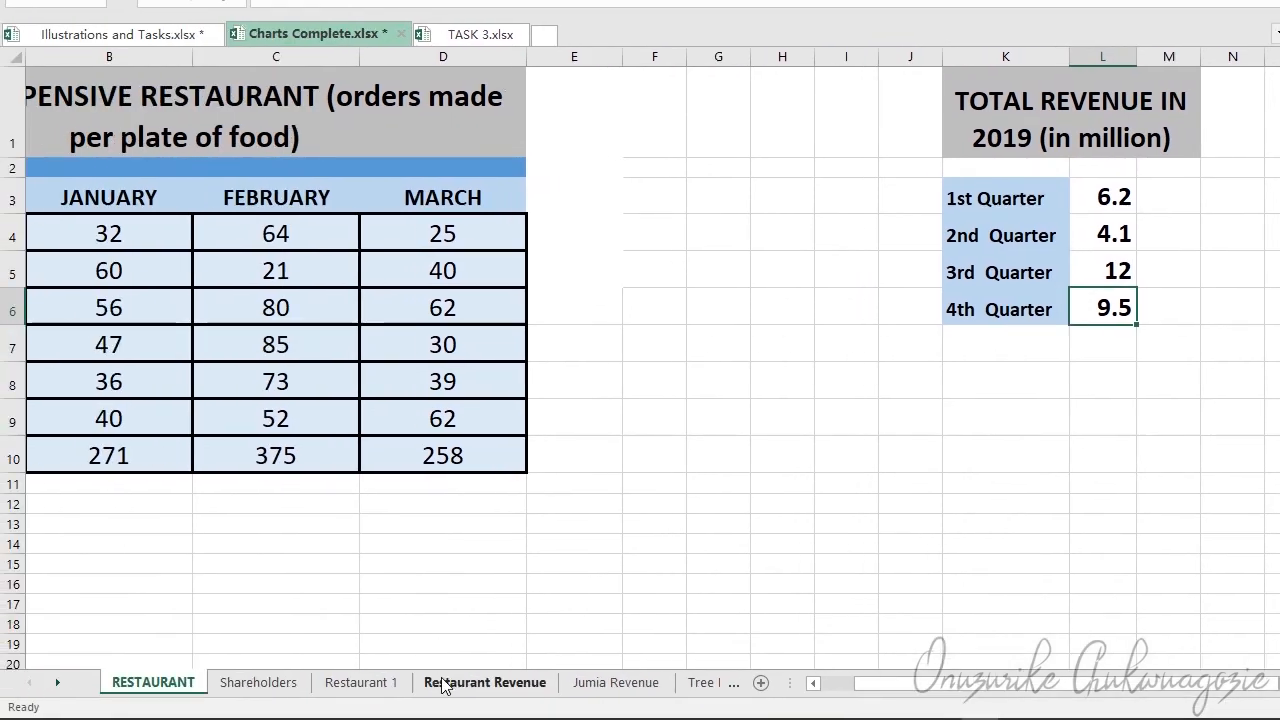
{"action": "left_click", "coordinate": [485, 682]}
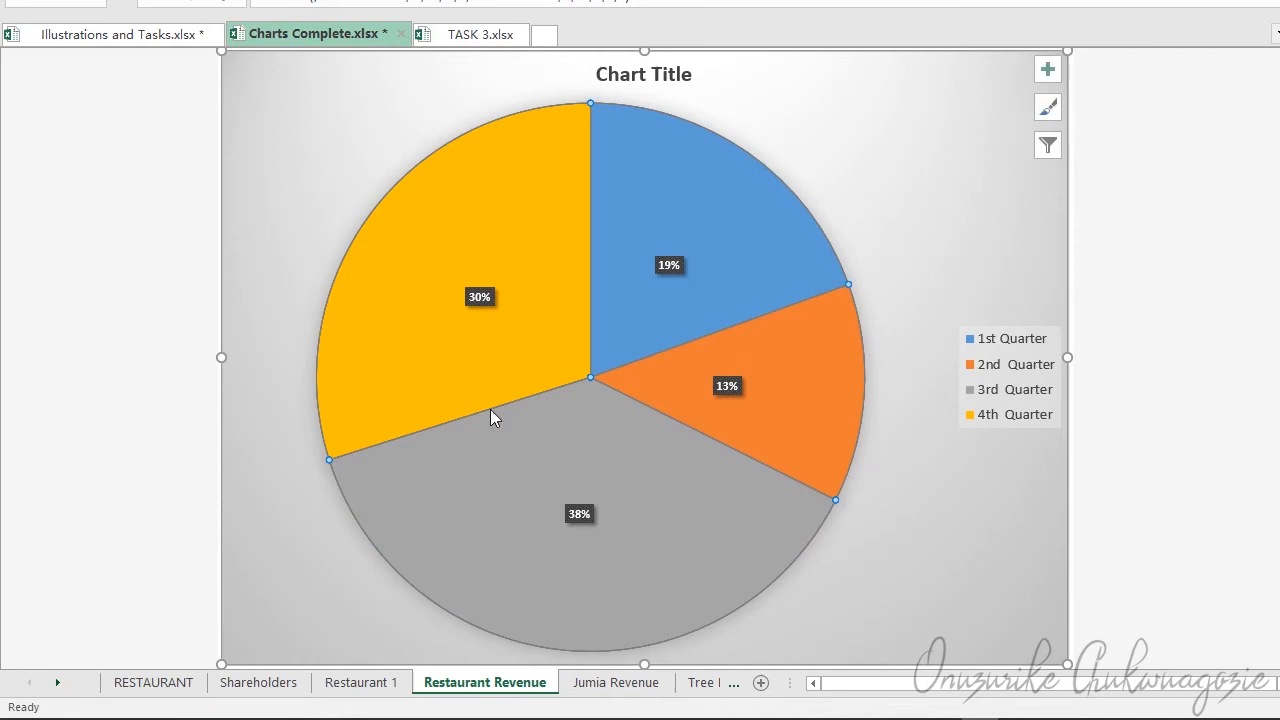
{"action": "mouse_move", "coordinate": [573, 493]}
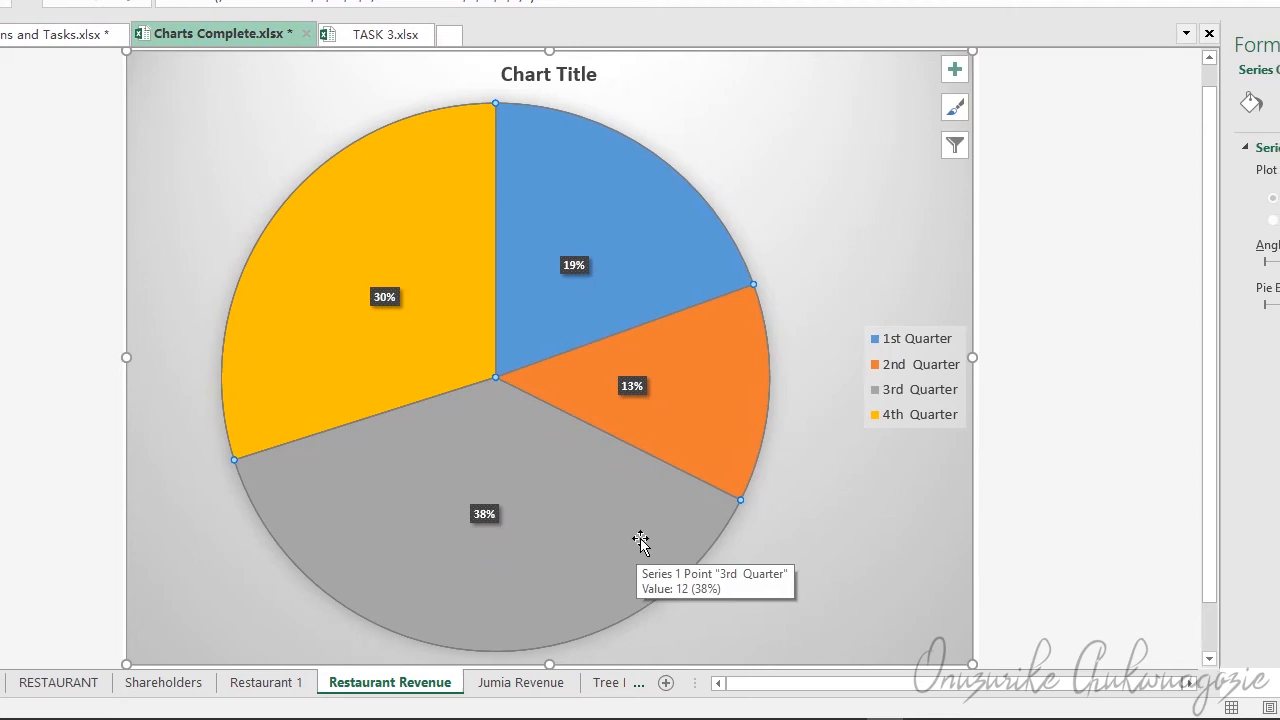
Step: Fill only the pie chart's 3rd Quarter slice with the darkest orange theme shade
{"action": "left_click", "coordinate": [568, 464]}
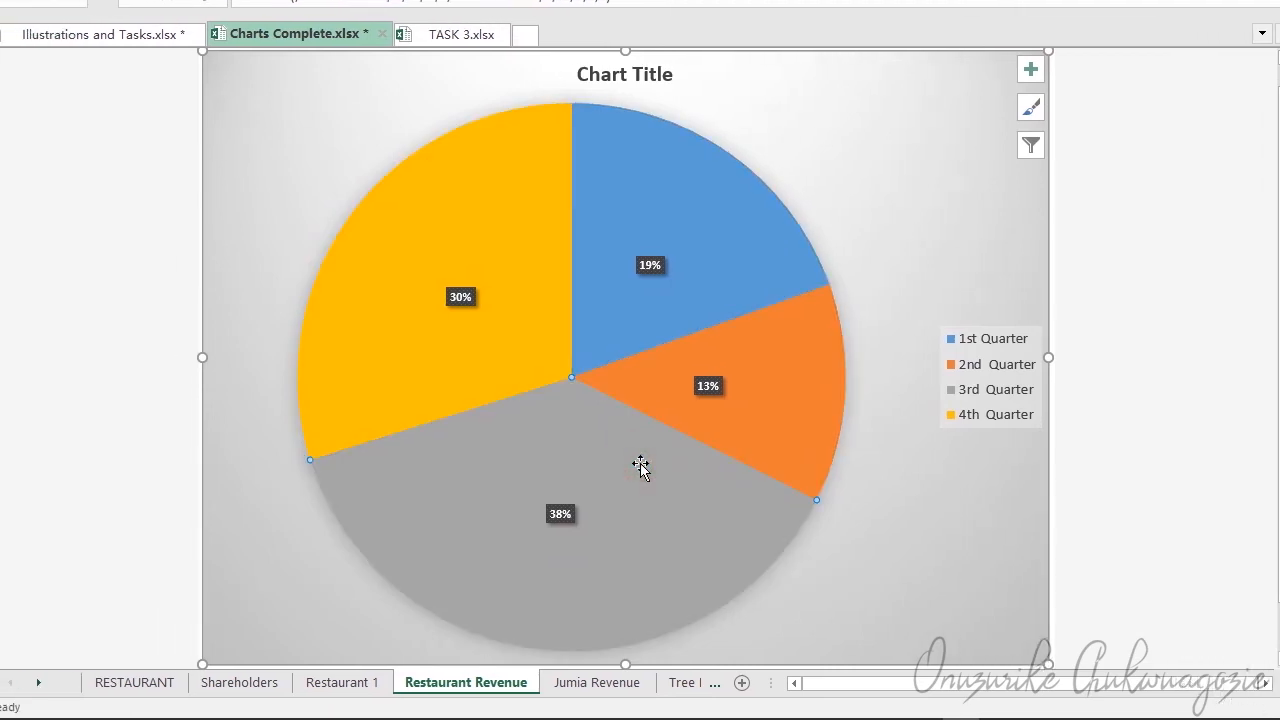
{"action": "left_click", "coordinate": [605, 480]}
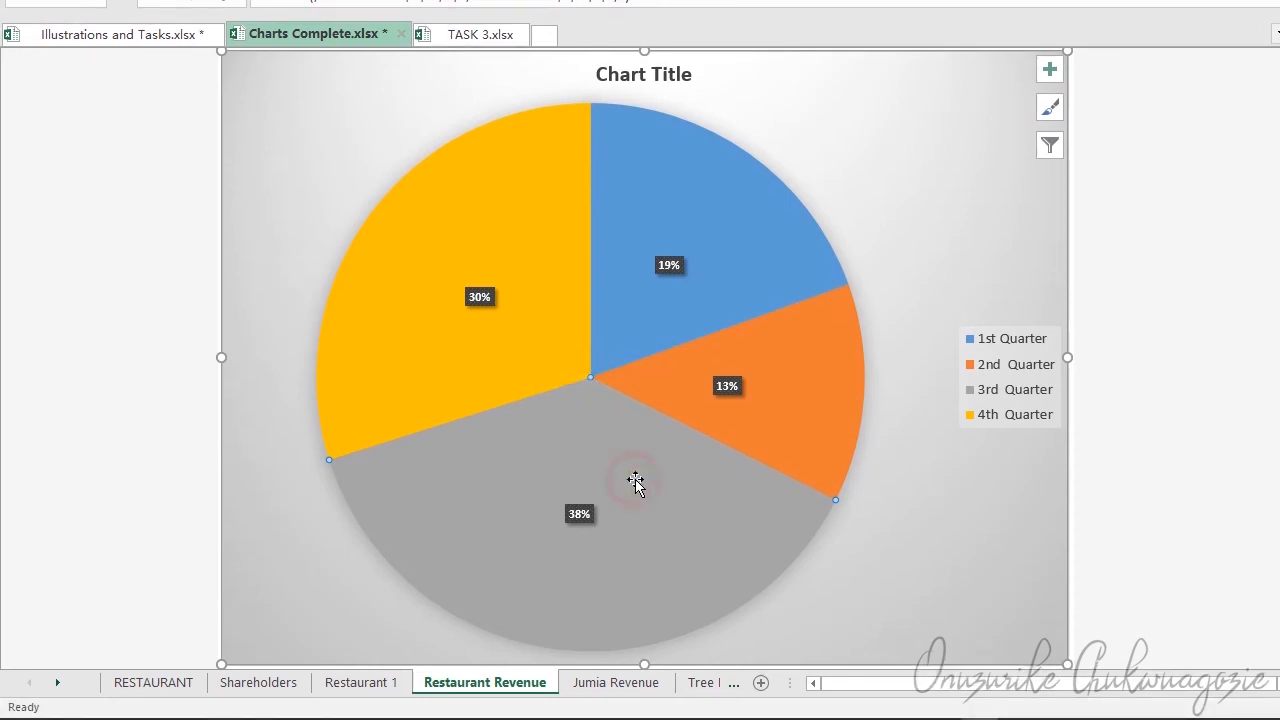
{"action": "double_click", "coordinate": [635, 479]}
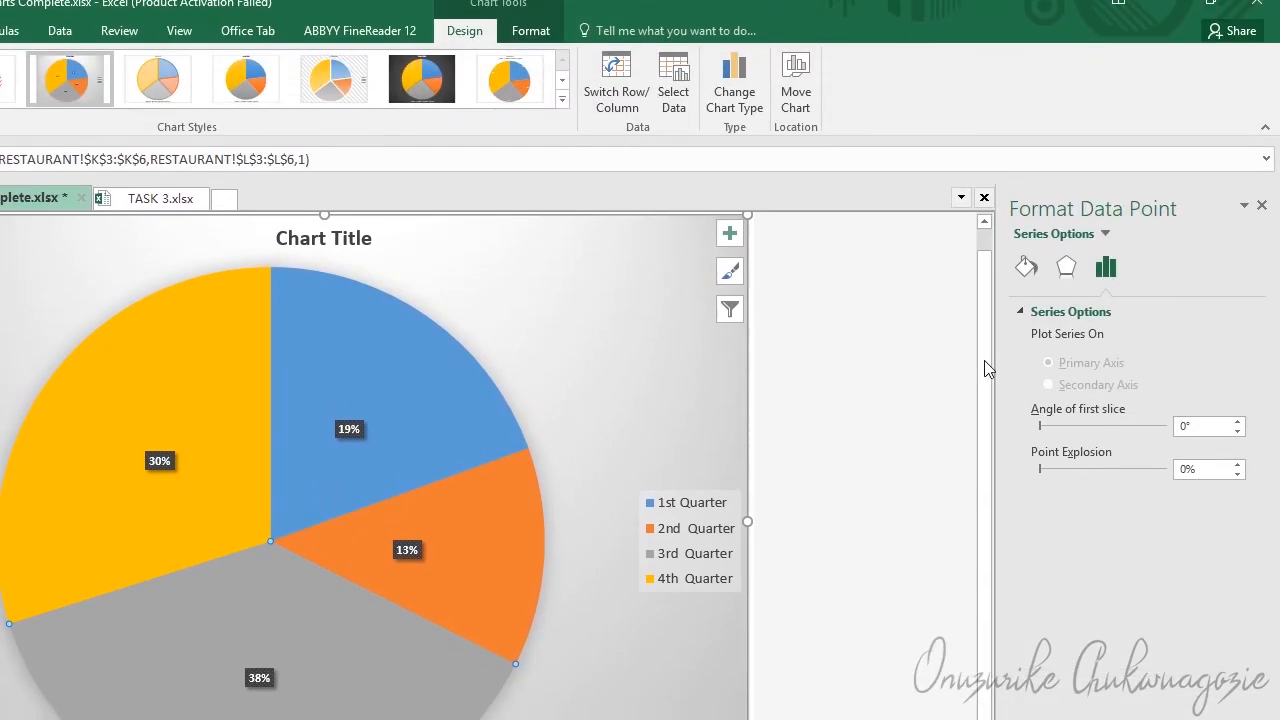
{"action": "left_click", "coordinate": [1025, 268]}
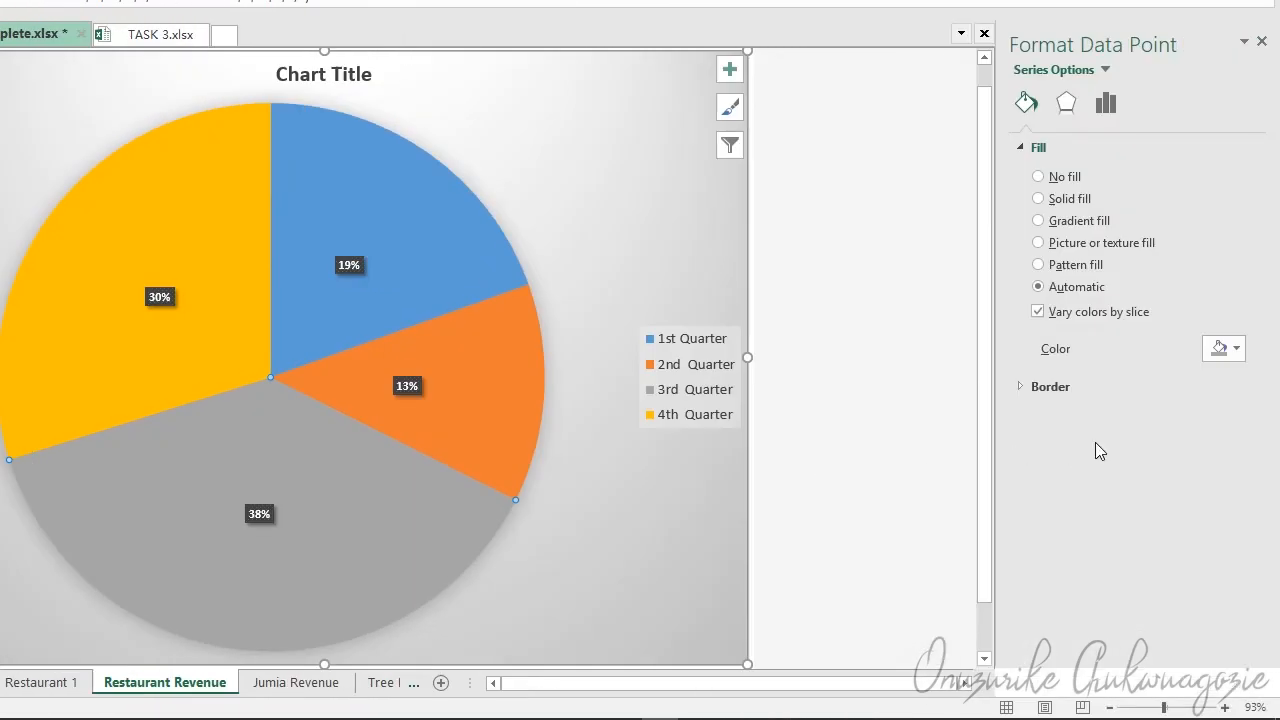
{"action": "left_click", "coordinate": [1230, 362]}
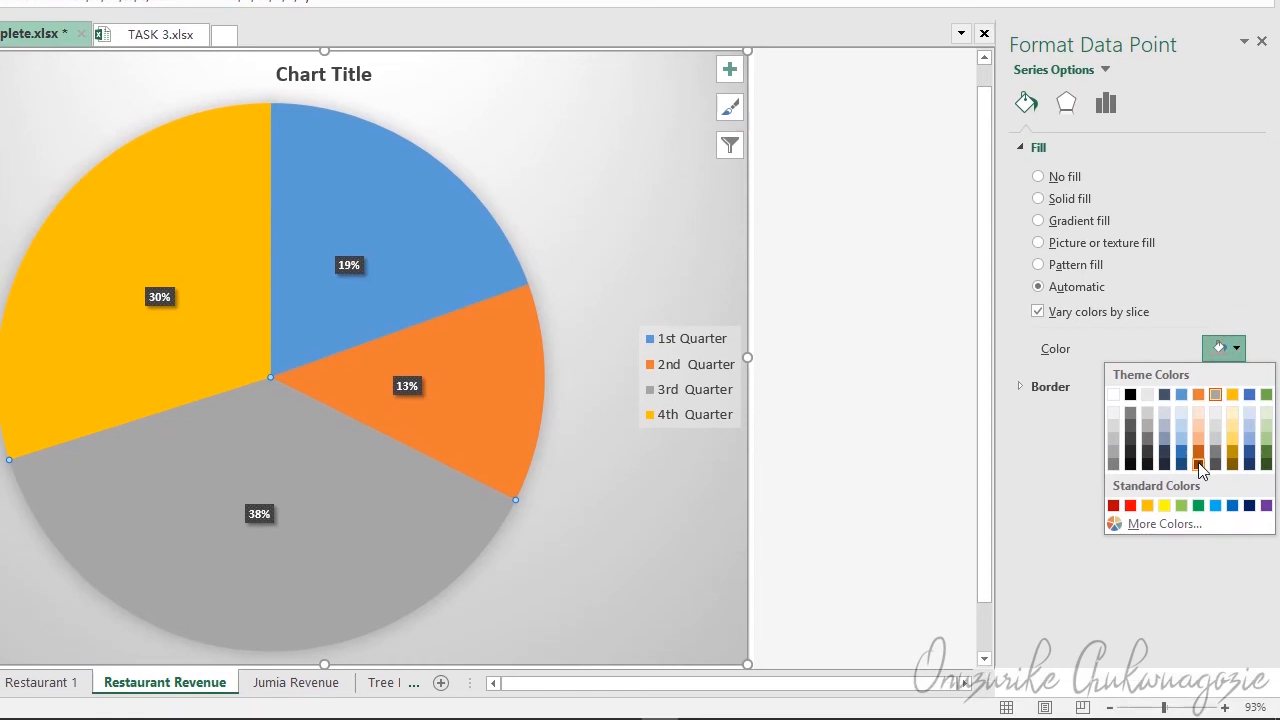
{"action": "left_click", "coordinate": [1198, 464]}
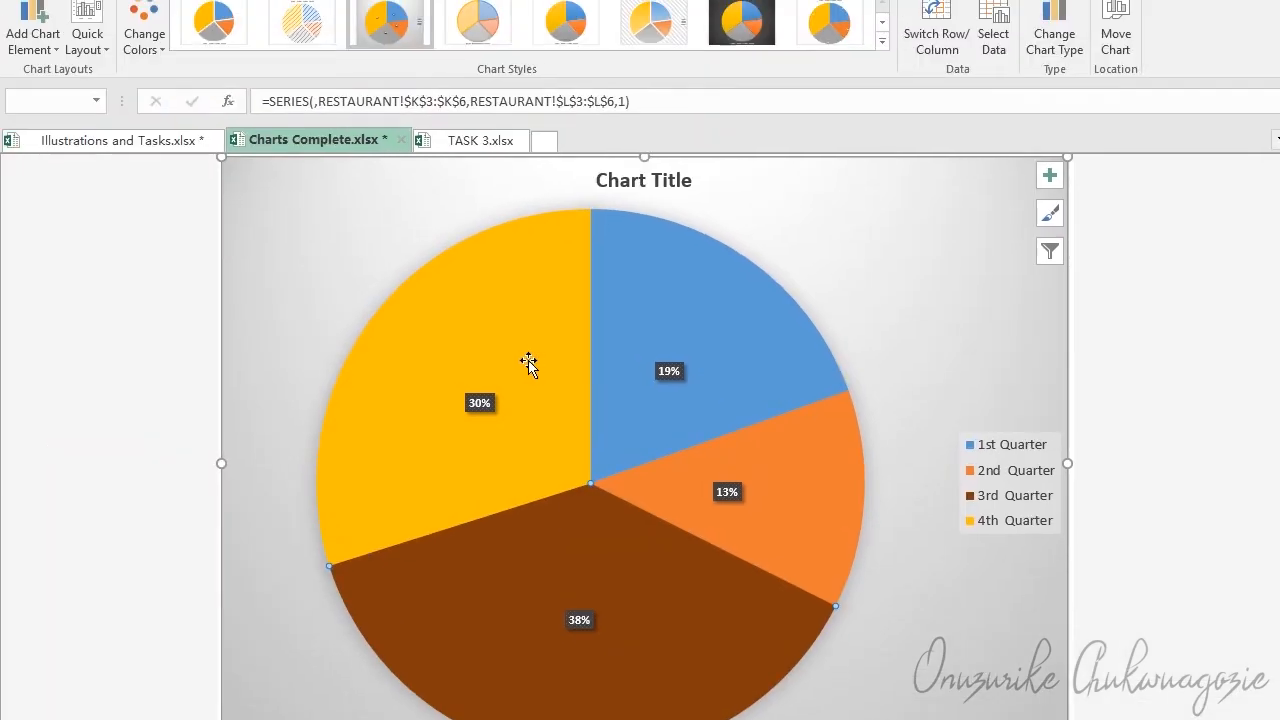
{"action": "left_click", "coordinate": [208, 255]}
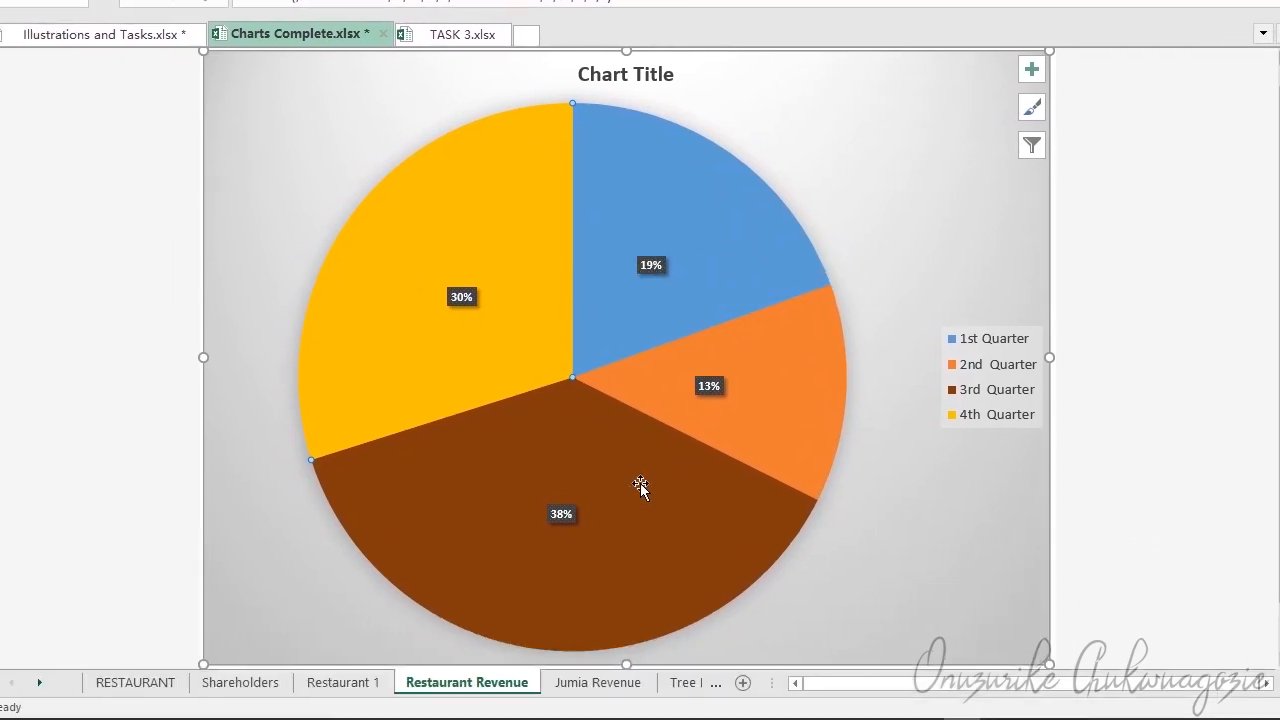
Step: Open the Jumia Revenue sheet and enlarge its line chart by extending the lower-right corner
{"action": "left_click", "coordinate": [594, 684]}
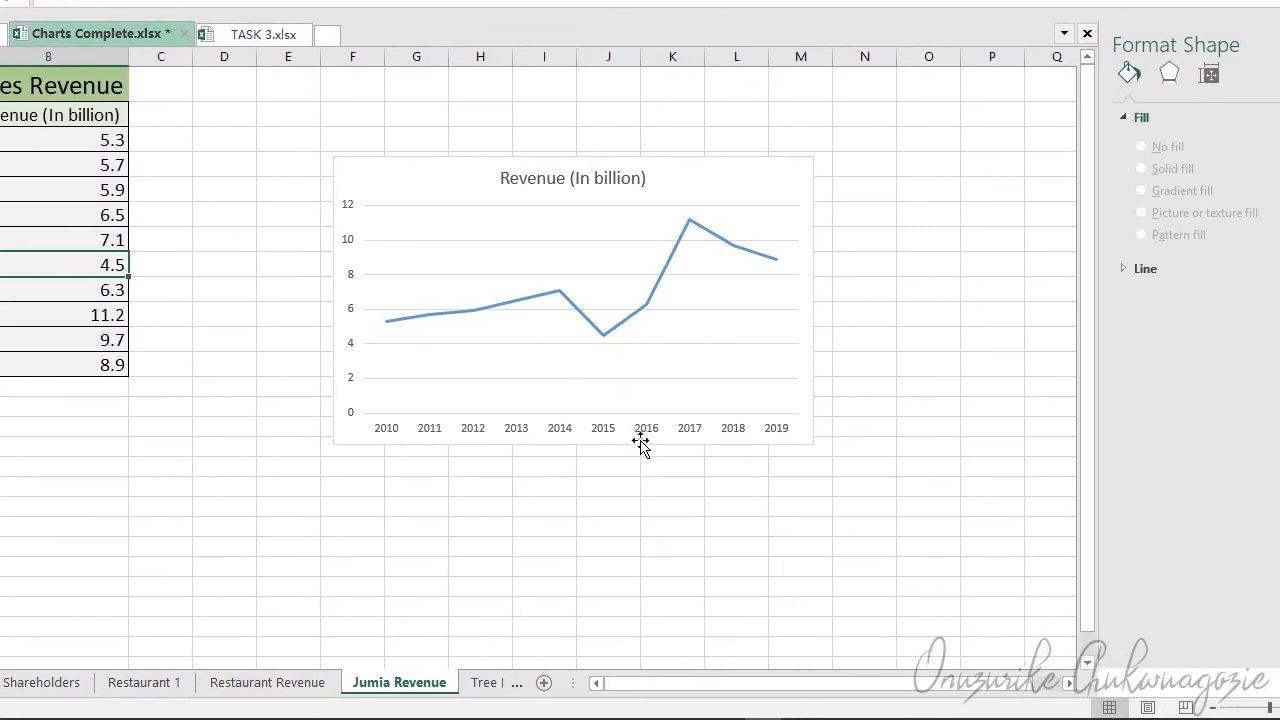
{"action": "left_click", "coordinate": [814, 441]}
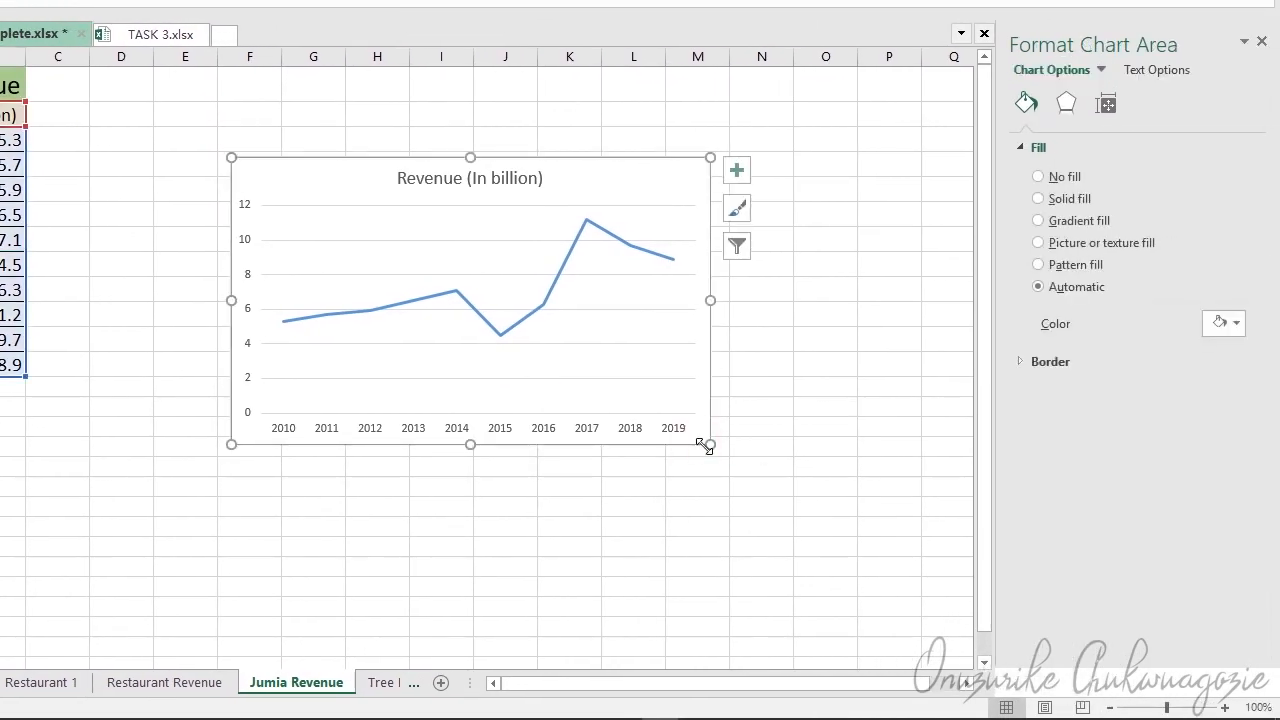
{"action": "left_click_drag", "start_coordinate": [708, 446], "coordinate": [845, 557]}
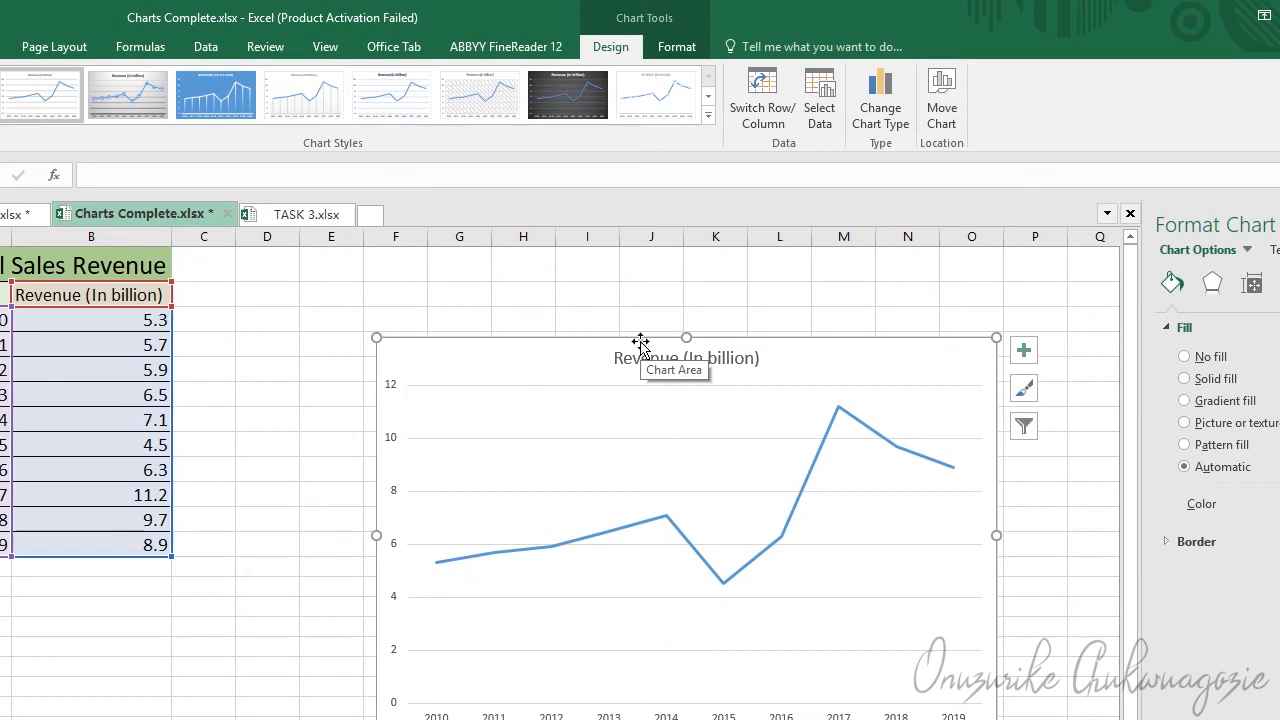
Step: Copy the Jumia revenue line chart and paste it into the open Word document, Document1
{"action": "right_click", "coordinate": [640, 343]}
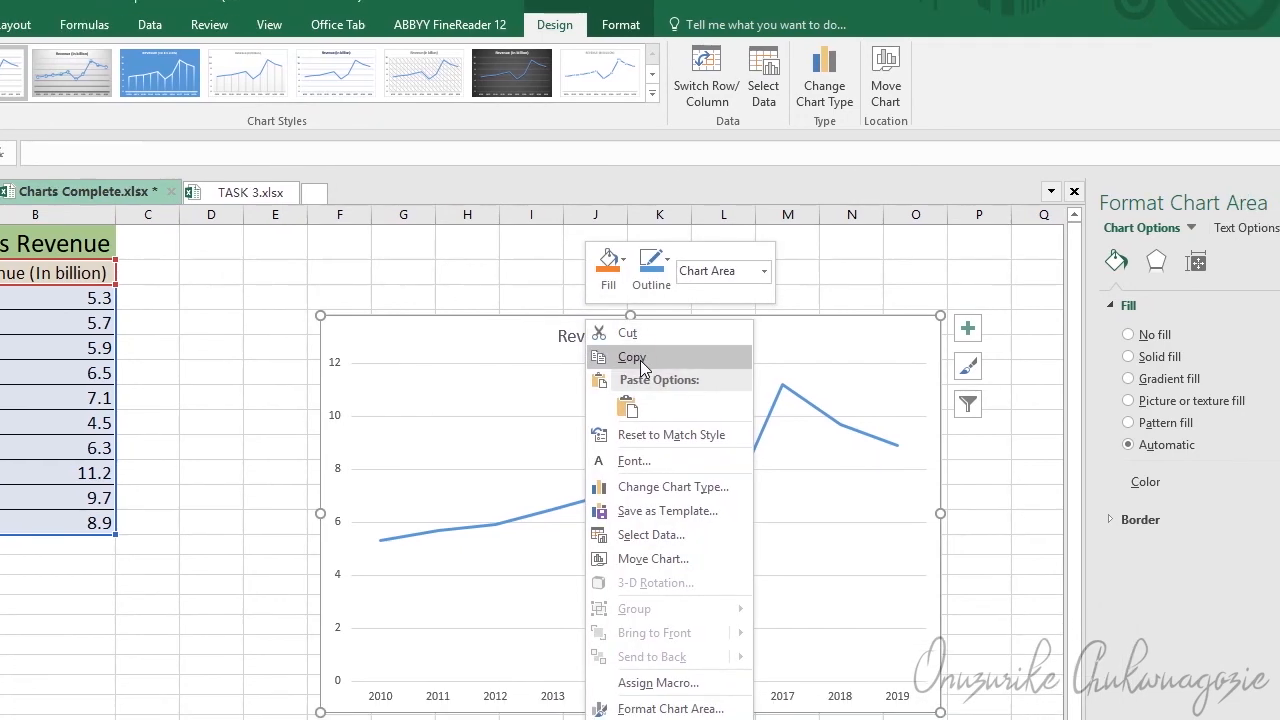
{"action": "left_click", "coordinate": [641, 362]}
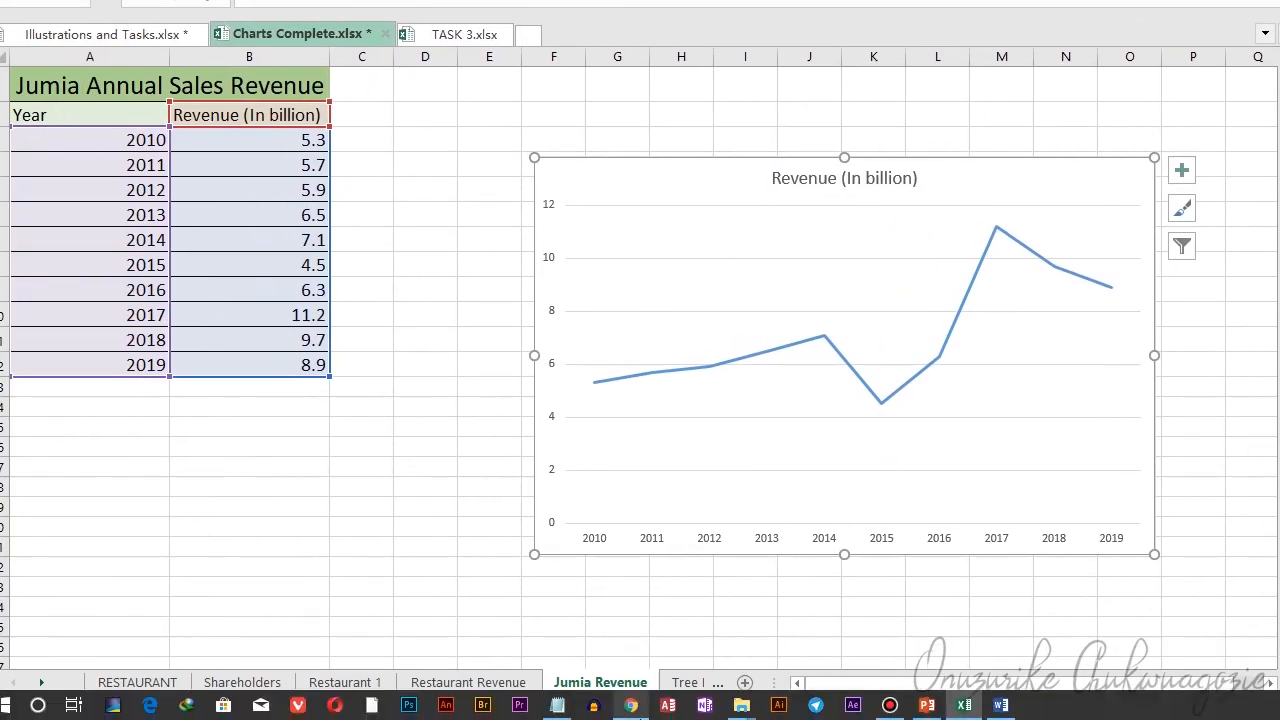
{"action": "left_click", "coordinate": [927, 705]}
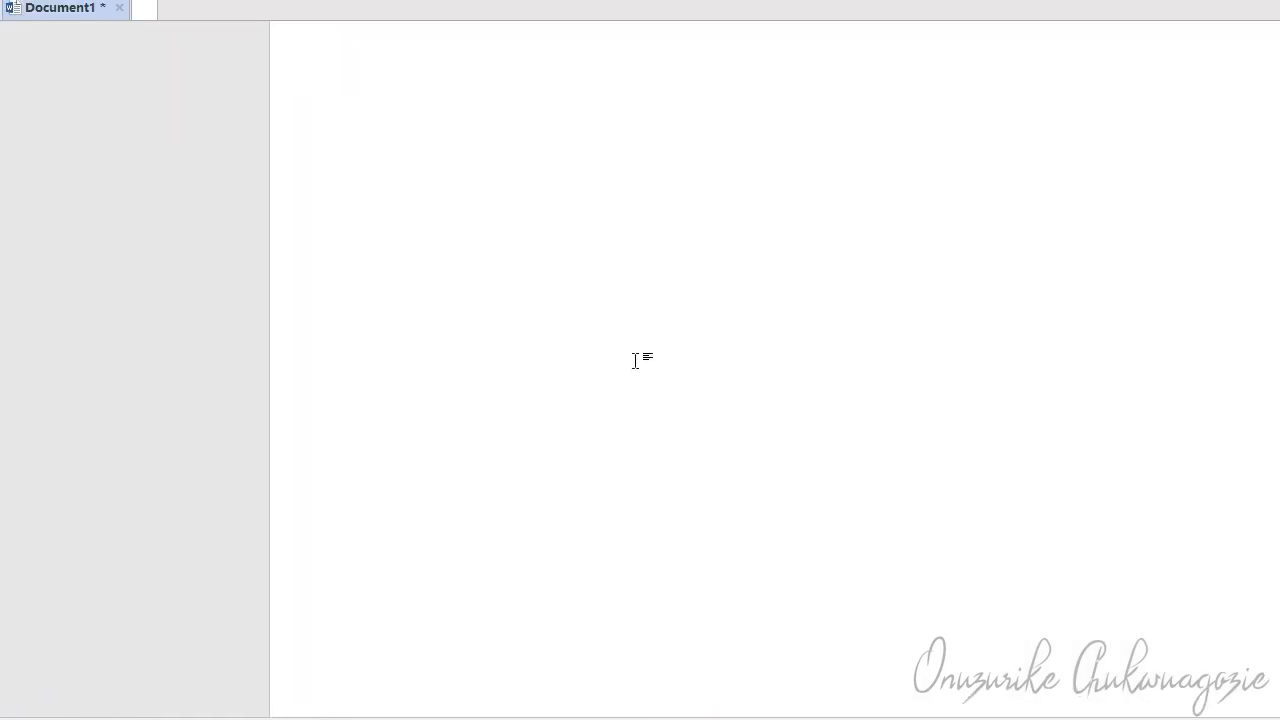
{"action": "key", "text": "ctrl+v"}
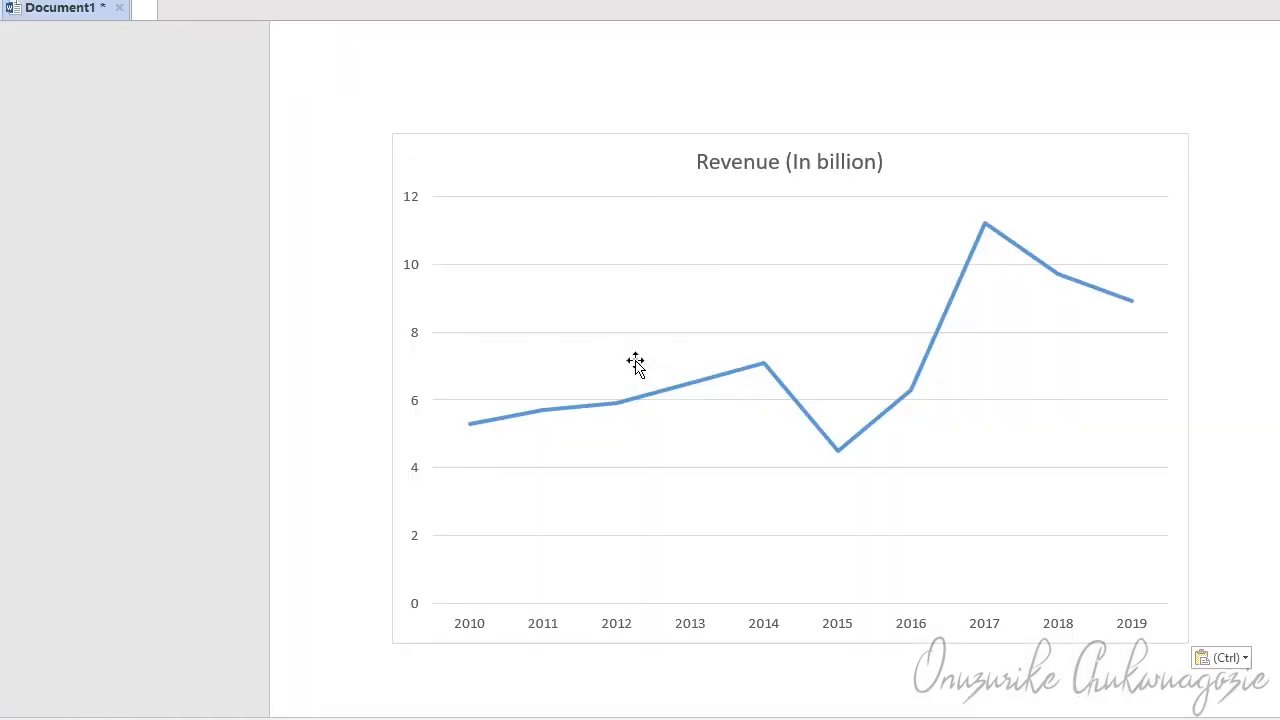
Step: Switch back to Excel and show the TASK 3.xlsx workbook with the chart exercises
{"action": "mouse_move", "coordinate": [883, 419]}
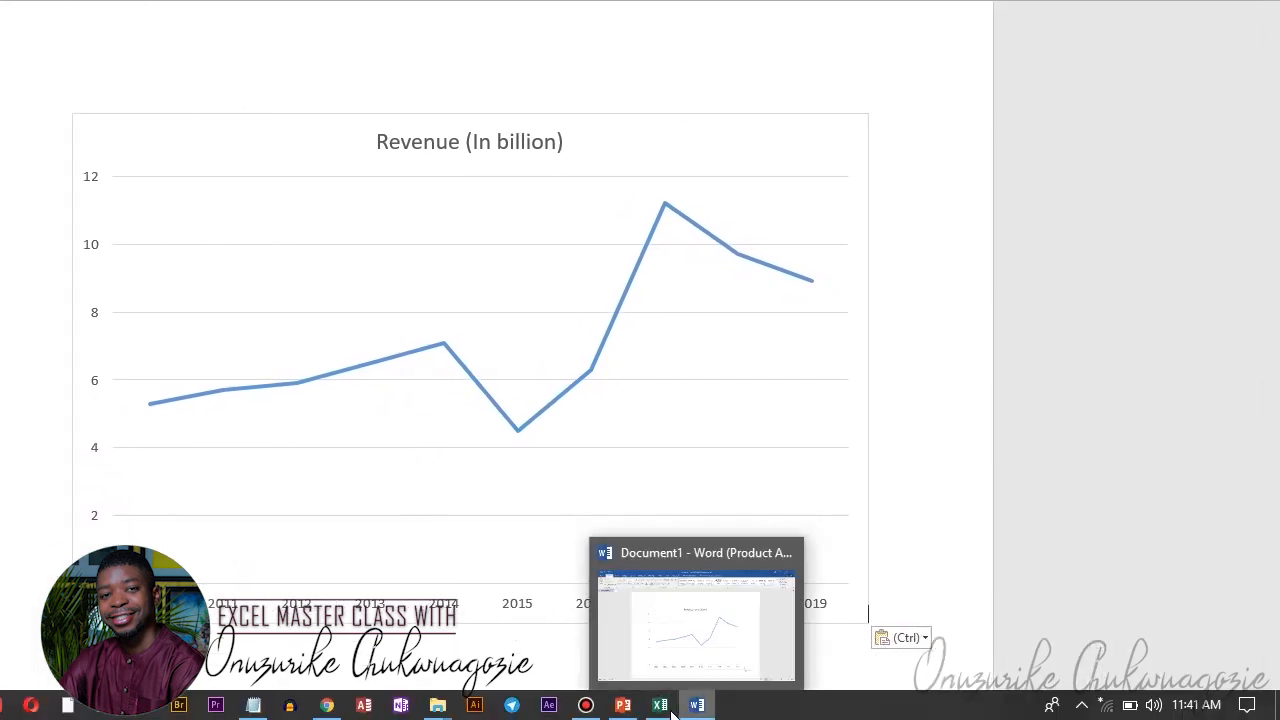
{"action": "mouse_move", "coordinate": [668, 712]}
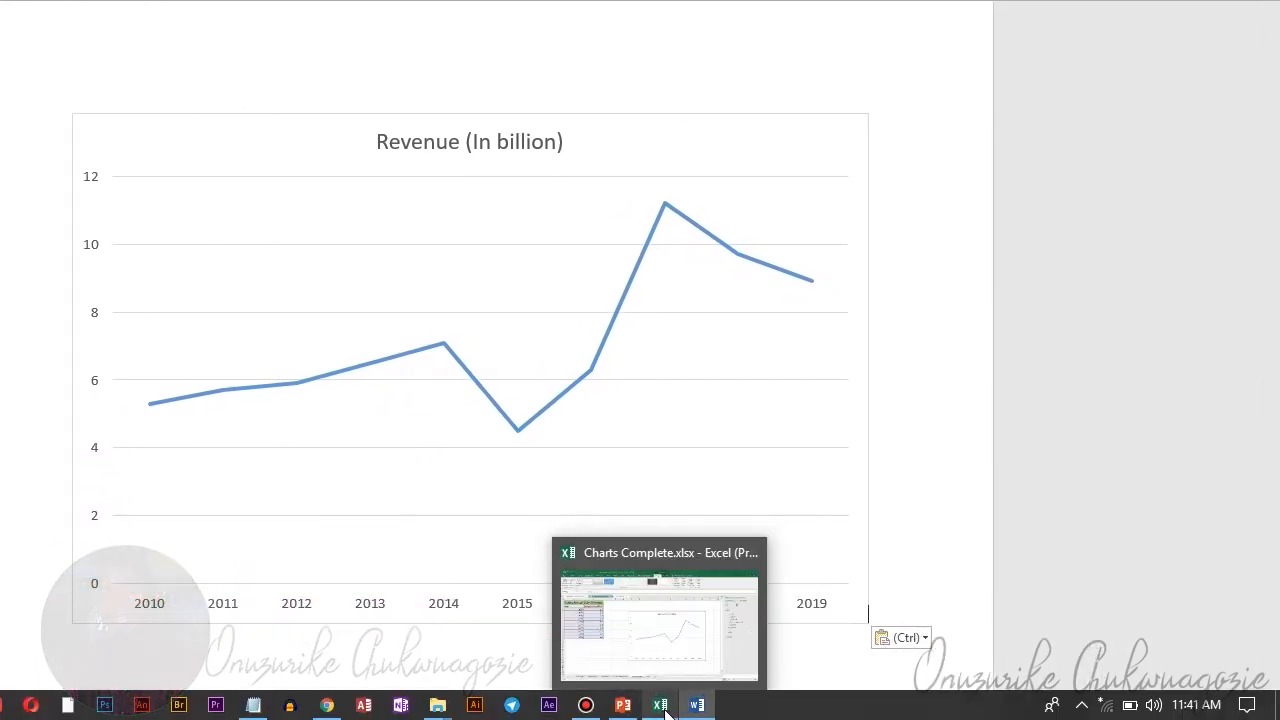
{"action": "left_click", "coordinate": [668, 712]}
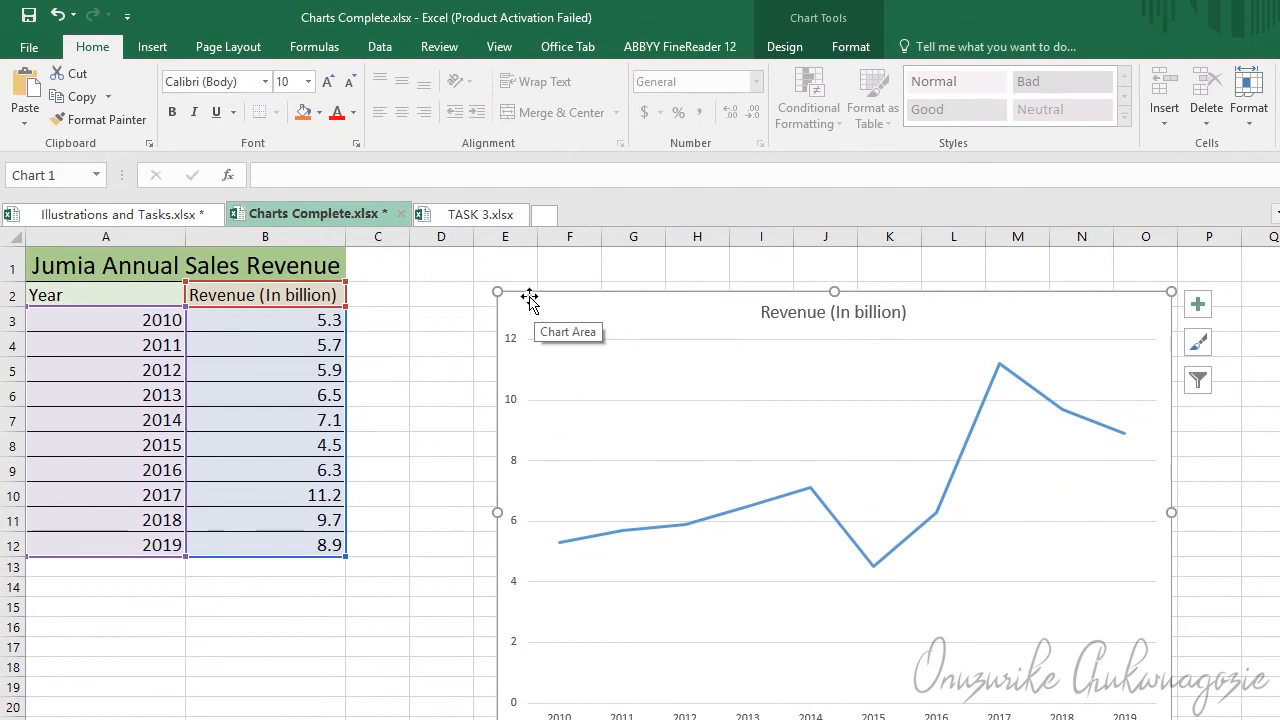
{"action": "left_click", "coordinate": [472, 212]}
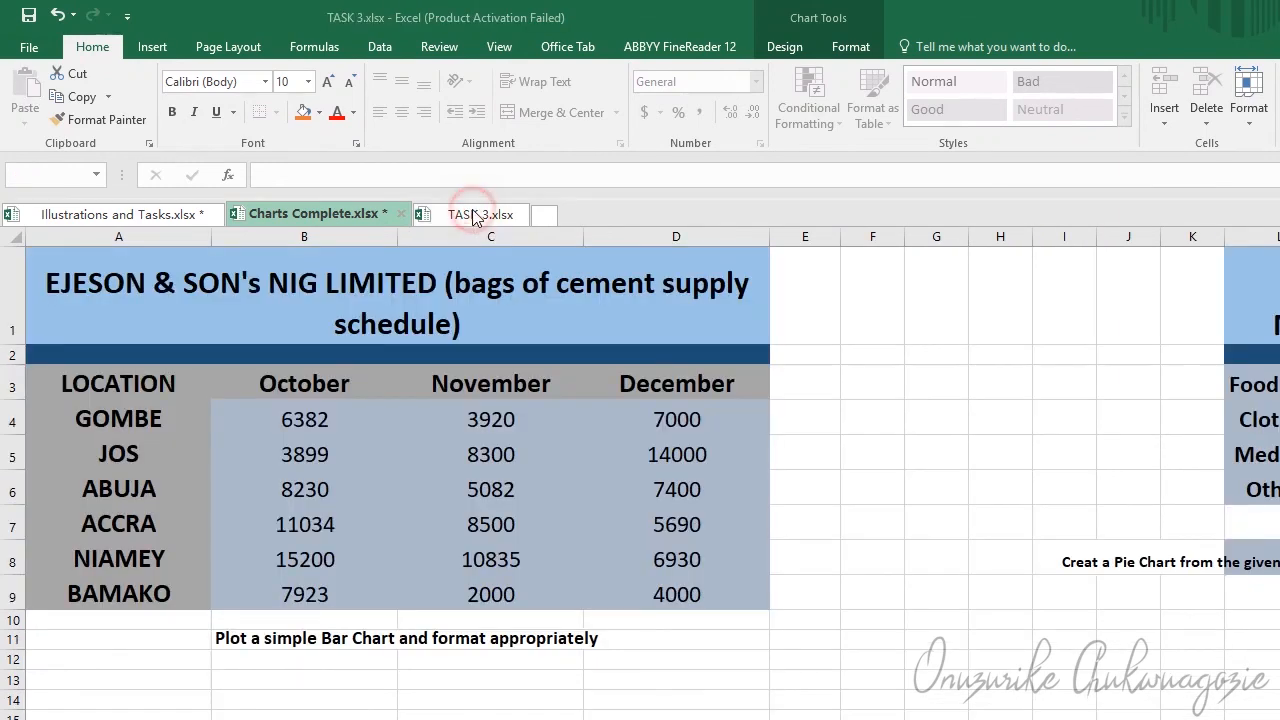